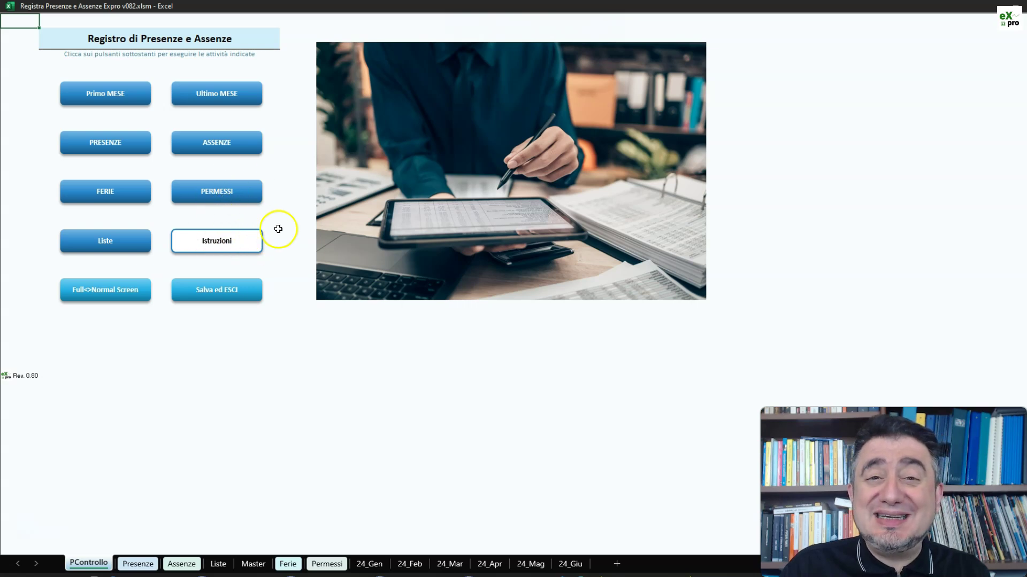
Show the dashboard's usage instructions, then hide them to bring back the photo
{"action": "left_click", "coordinate": [221, 248]}
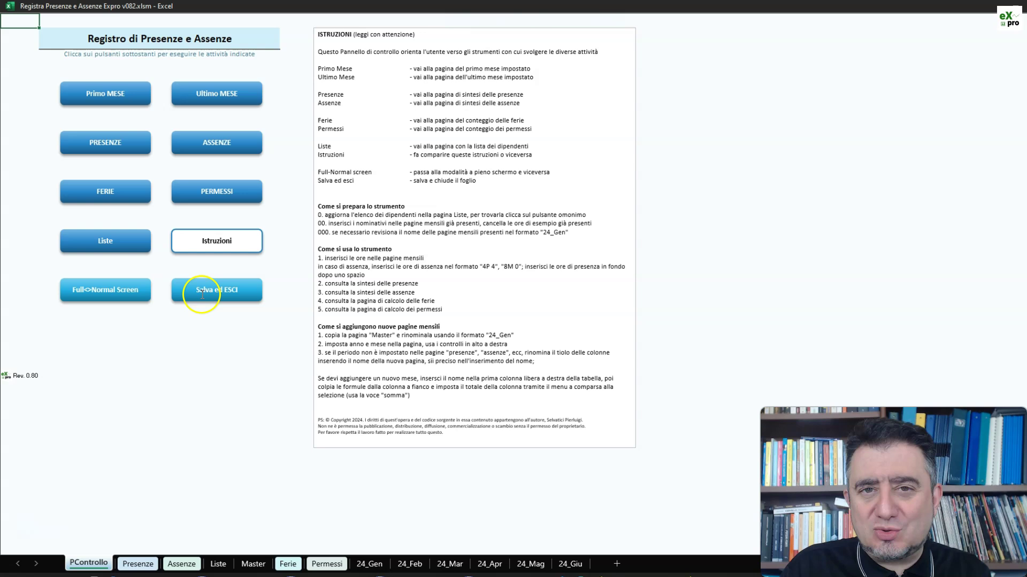
{"action": "left_click", "coordinate": [225, 249]}
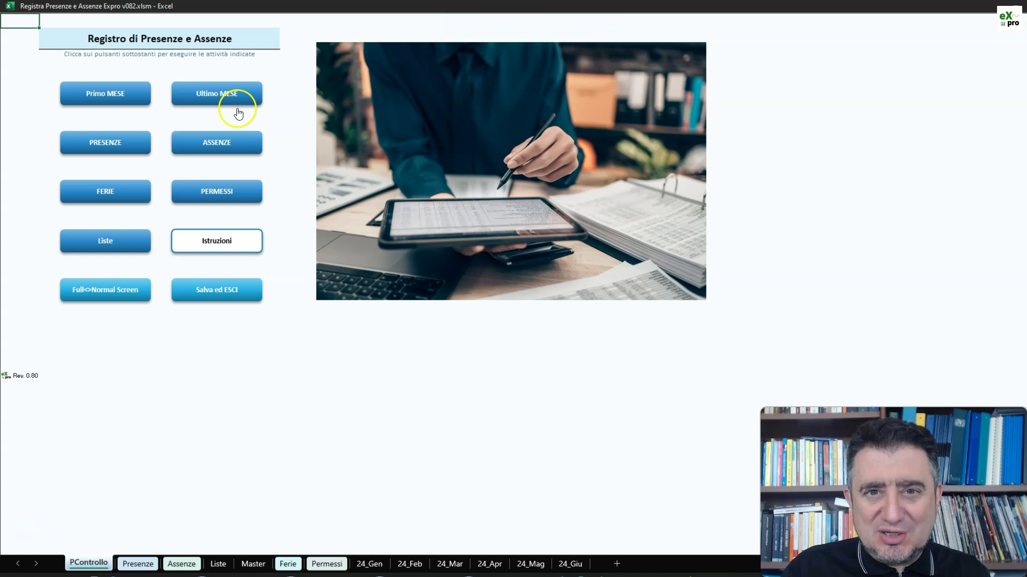
{"action": "left_click", "coordinate": [202, 114]}
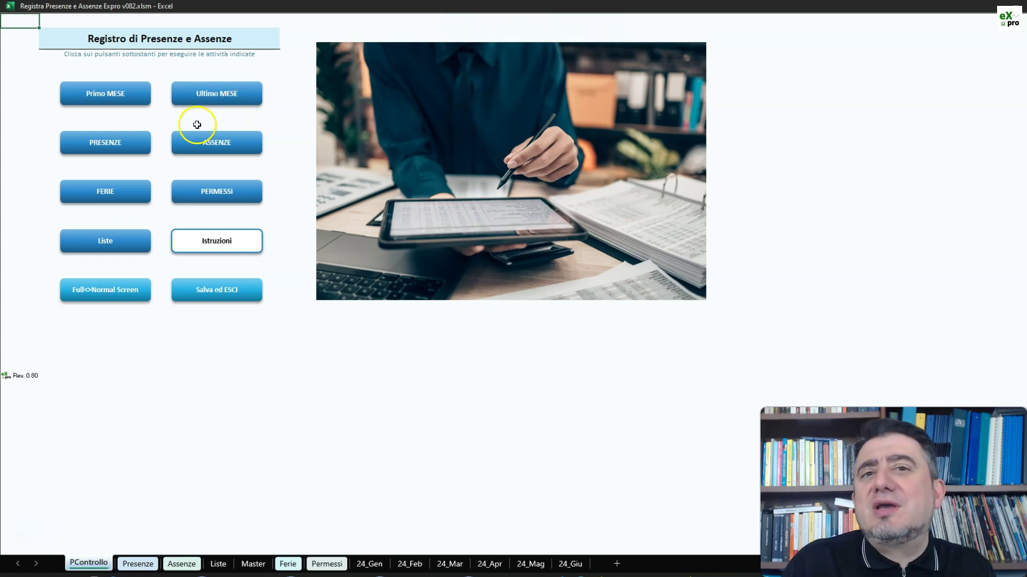
Browse the Primo MESE, 24_Gen and Presenze sheets, ending on the Assenze absence summary
{"action": "left_click", "coordinate": [117, 103]}
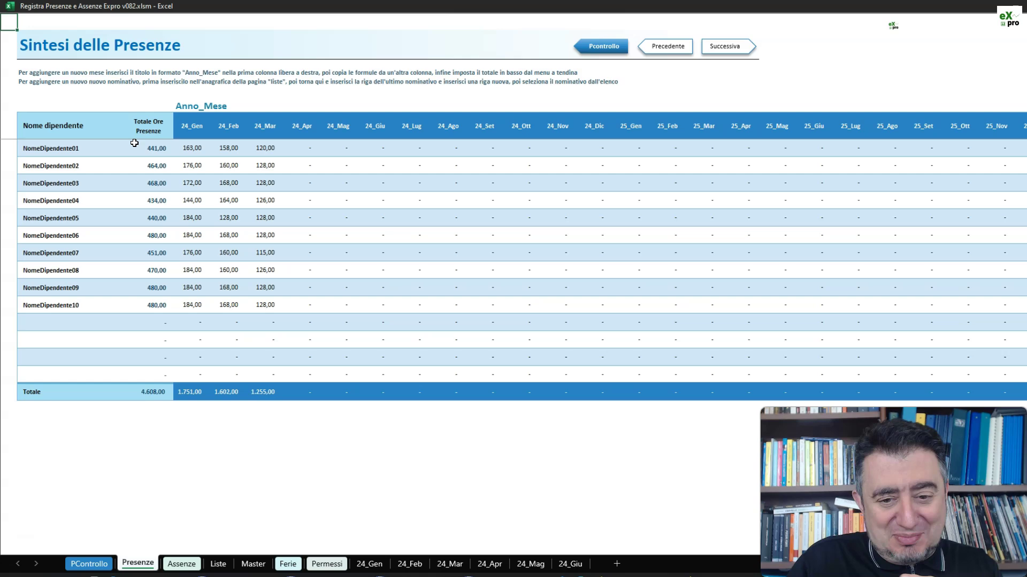
{"action": "left_click", "coordinate": [369, 564]}
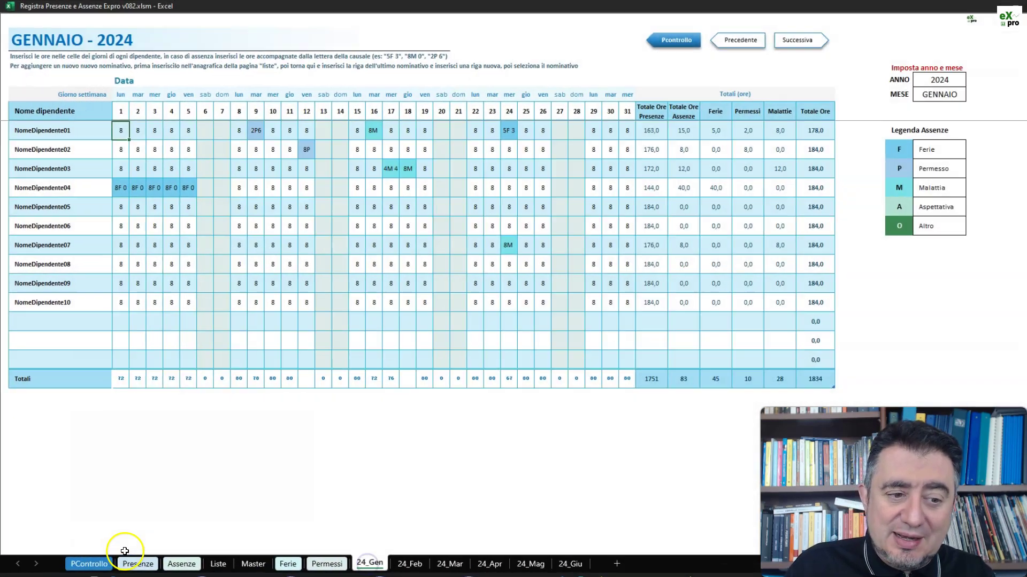
{"action": "left_click", "coordinate": [135, 564]}
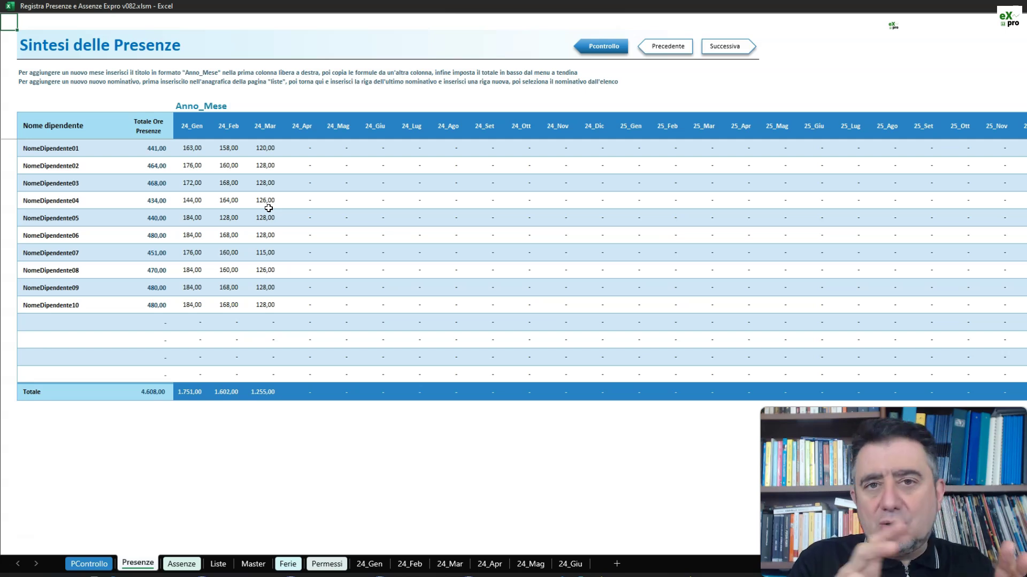
{"action": "left_click", "coordinate": [182, 564]}
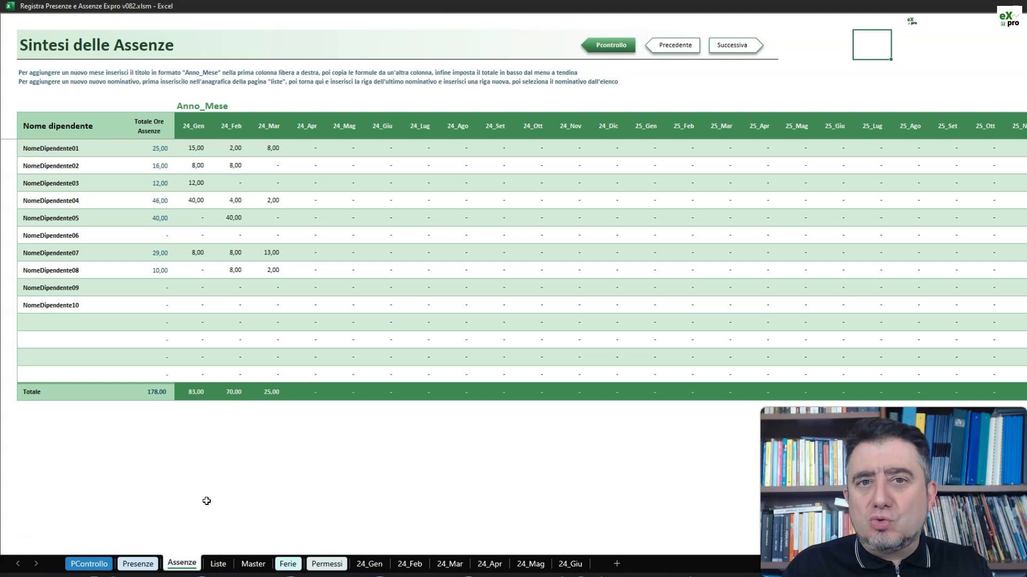
Look through the Ferie and Permessi calculation sheets, ending on the 24_Gen January sheet
{"action": "left_click", "coordinate": [207, 498]}
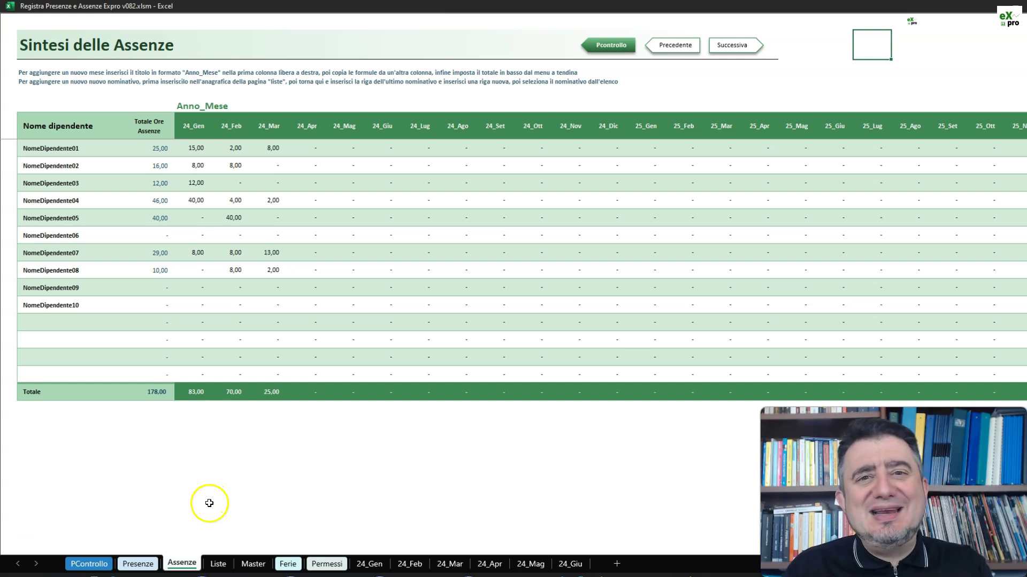
{"action": "left_click", "coordinate": [287, 564]}
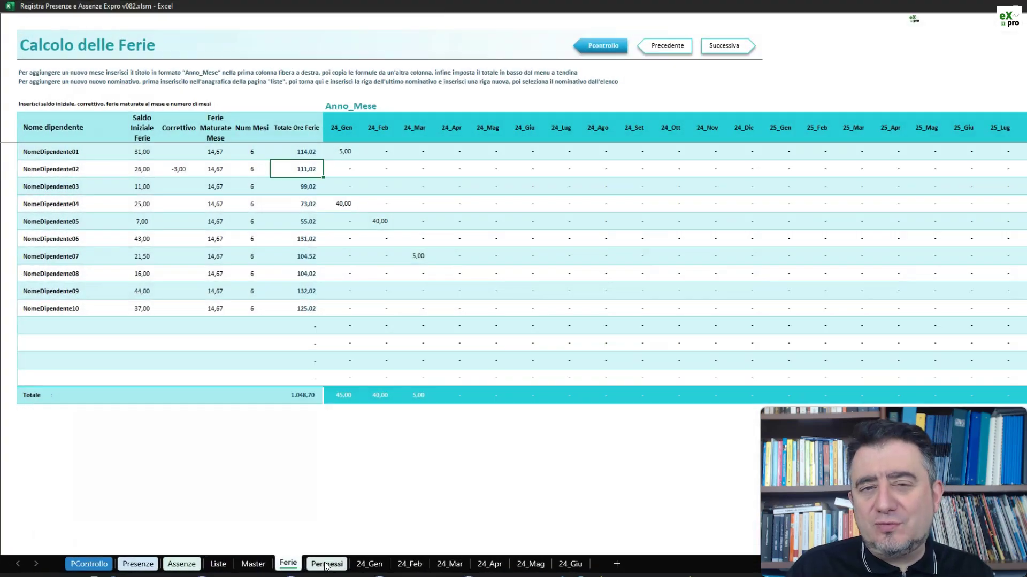
{"action": "left_click", "coordinate": [326, 565]}
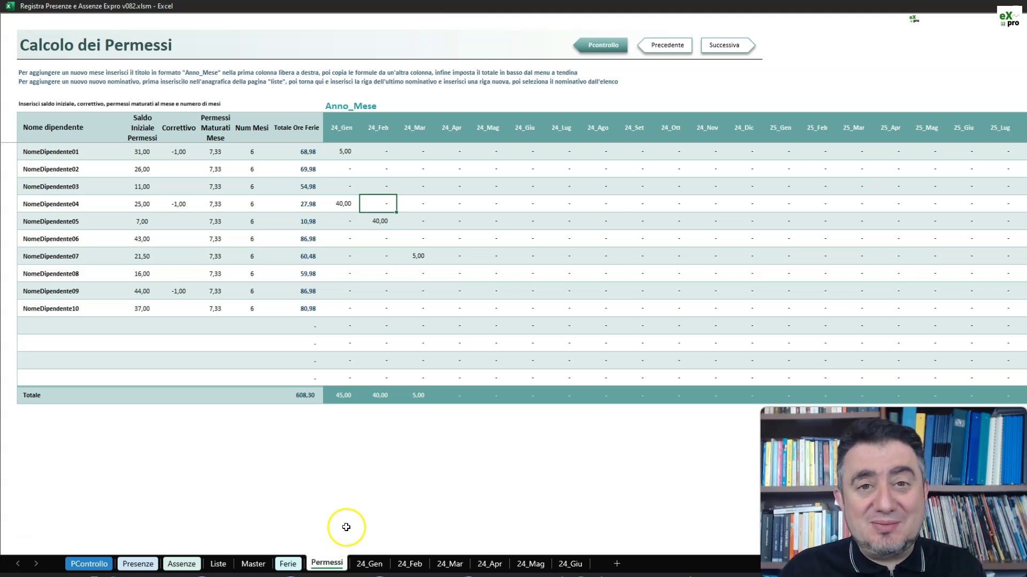
{"action": "left_click", "coordinate": [369, 564]}
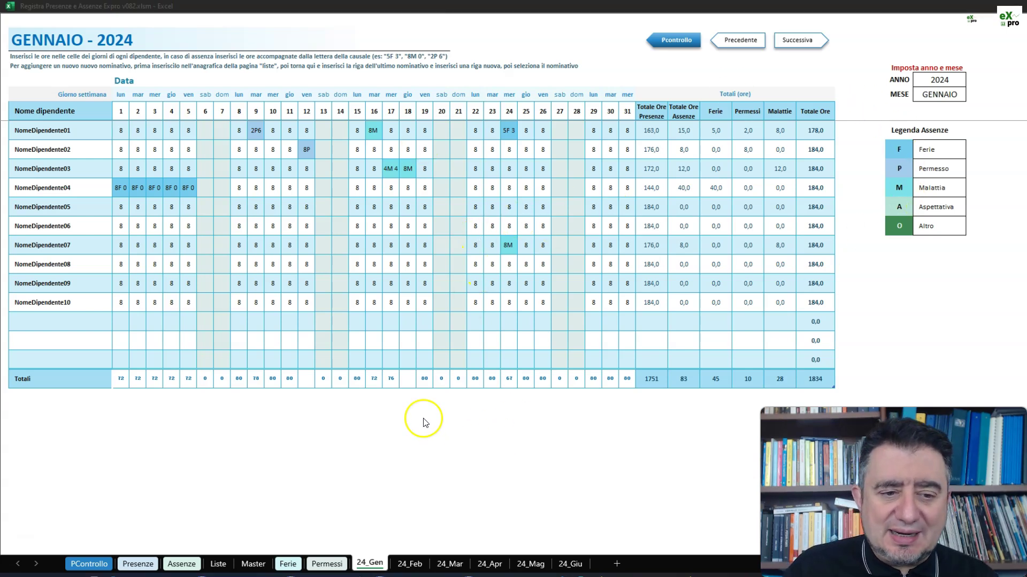
Pick NomeDipendente04 as the Master template's first employee, then view the Liste sheet
{"action": "left_click", "coordinate": [252, 564]}
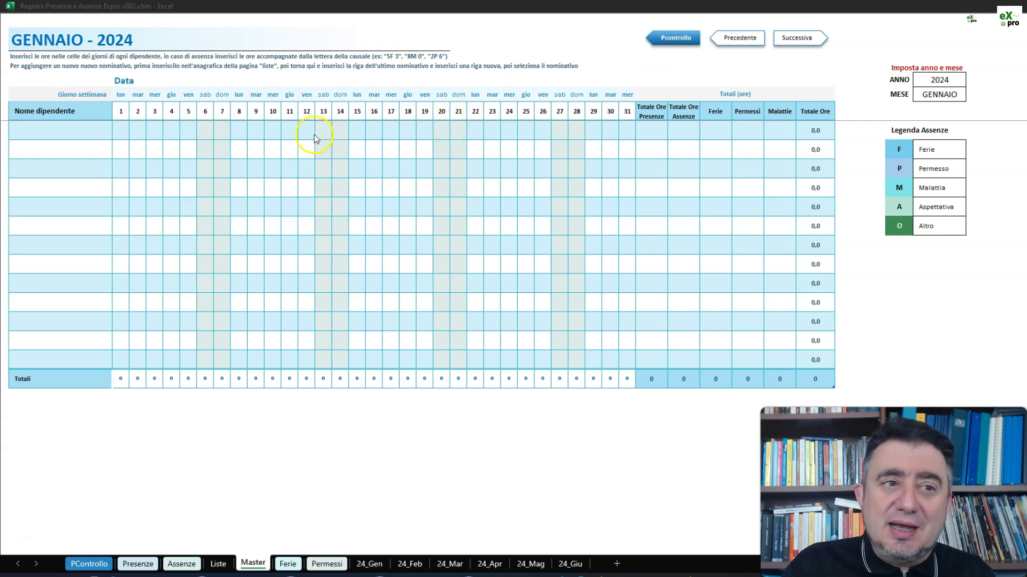
{"action": "left_click", "coordinate": [97, 134]}
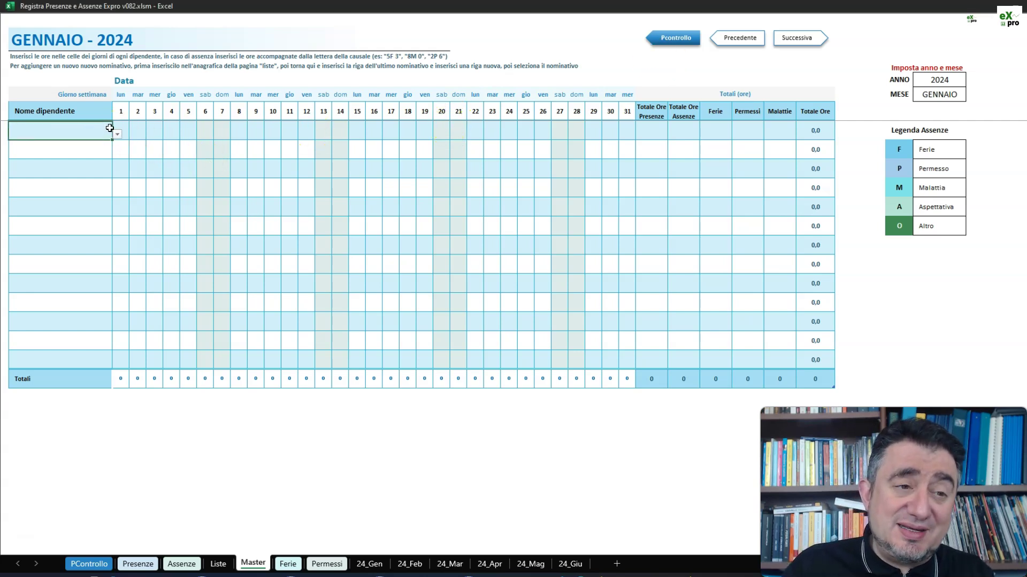
{"action": "left_click", "coordinate": [118, 137]}
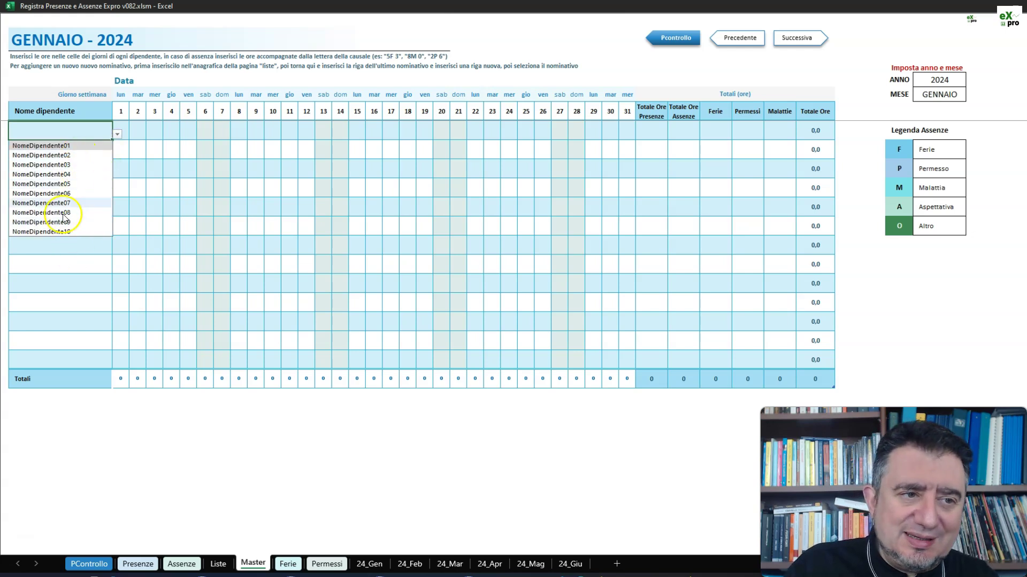
{"action": "left_click", "coordinate": [72, 175]}
{"action": "left_click", "coordinate": [108, 147]}
{"action": "left_click", "coordinate": [116, 159]}
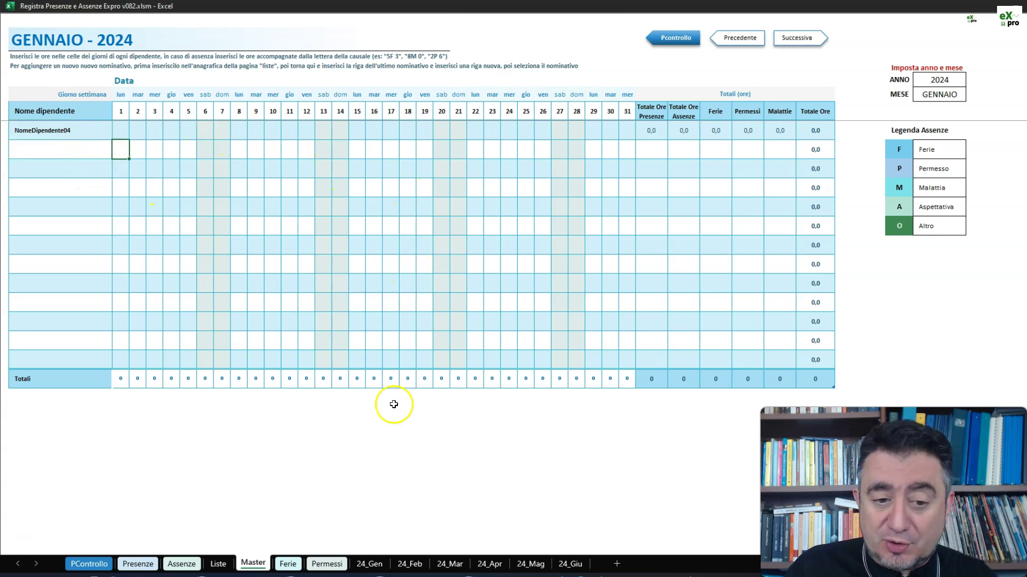
{"action": "left_click", "coordinate": [217, 564]}
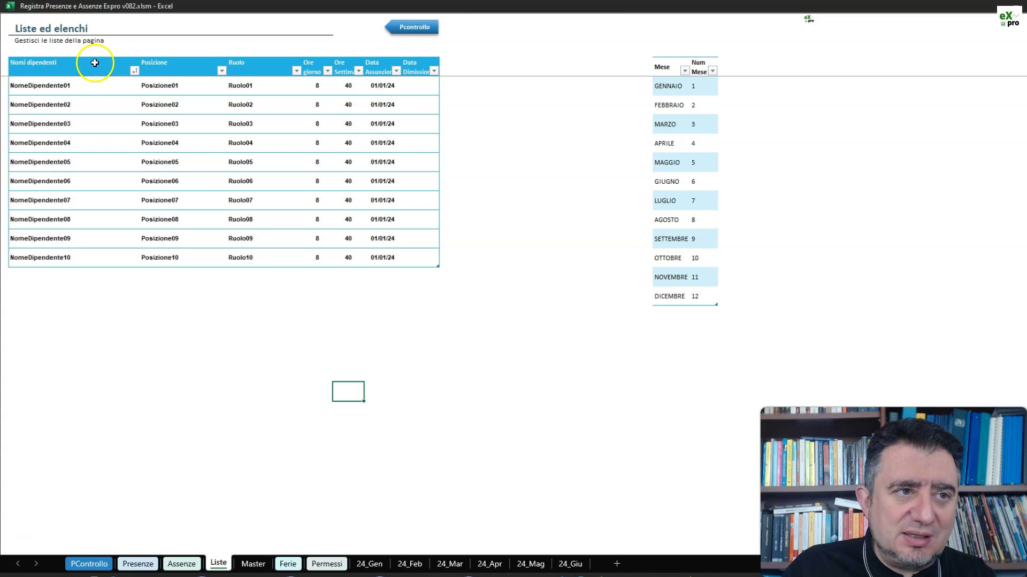
Check NomeDipendente01's input hint on Liste, then clear NomeDipendente04 from Master's first row
{"action": "left_click", "coordinate": [88, 85]}
{"action": "left_click", "coordinate": [115, 277]}
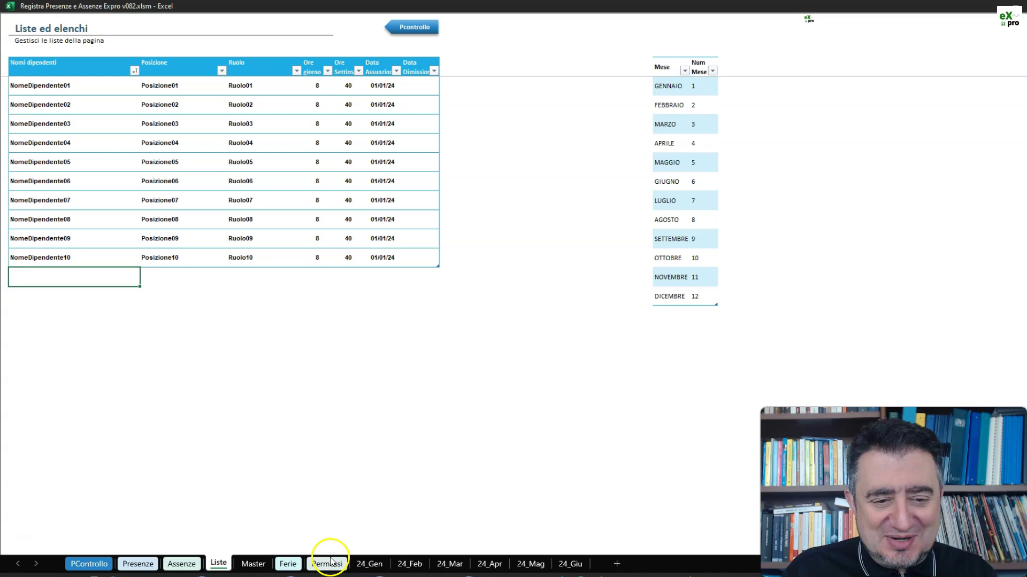
{"action": "left_click", "coordinate": [253, 564]}
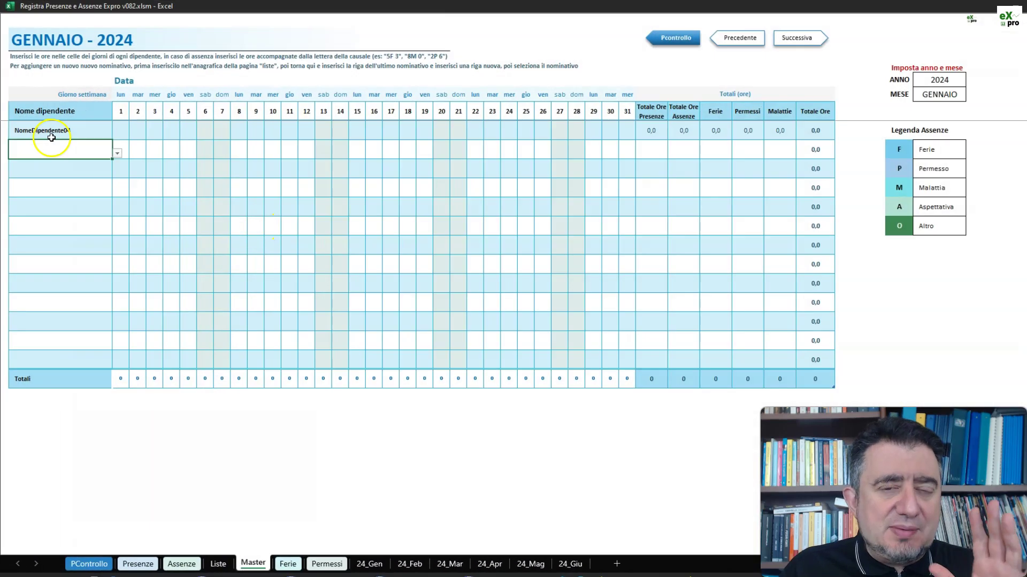
{"action": "left_click", "coordinate": [59, 129]}
{"action": "key", "text": "Delete"}
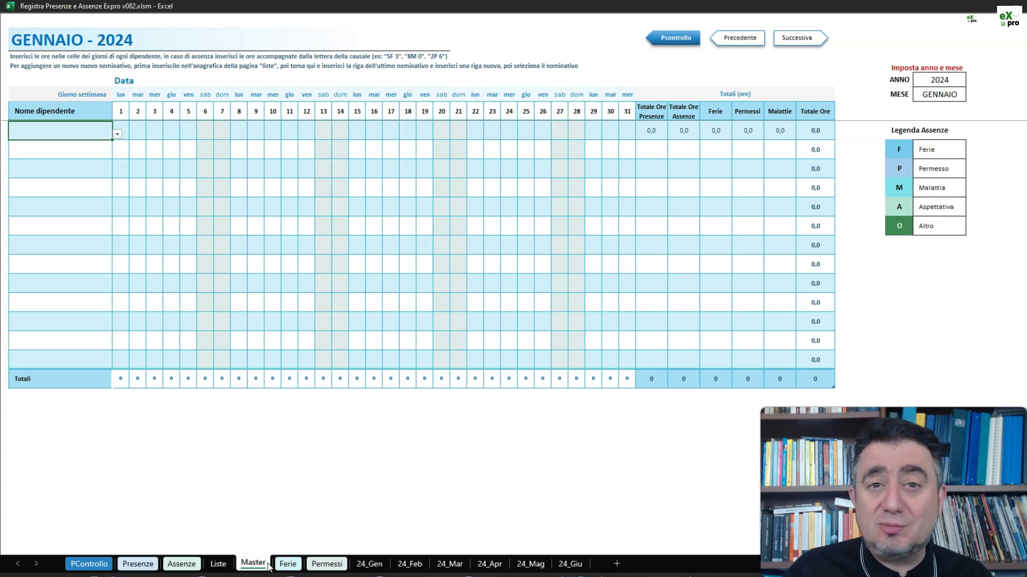
Copy the Master sheet to after 24_Giu, keeping existing names like ListaDipendenti for all conflicts
{"action": "mouse_move", "coordinate": [269, 565]}
{"action": "left_mouse_down"}
{"action": "mouse_move", "coordinate": [274, 554]}
{"action": "mouse_move", "coordinate": [301, 551]}
{"action": "mouse_move", "coordinate": [258, 562]}
{"action": "mouse_move", "coordinate": [284, 566]}
{"action": "left_mouse_up"}
{"action": "left_click_drag", "start_coordinate": [406, 558], "coordinate": [402, 560]}
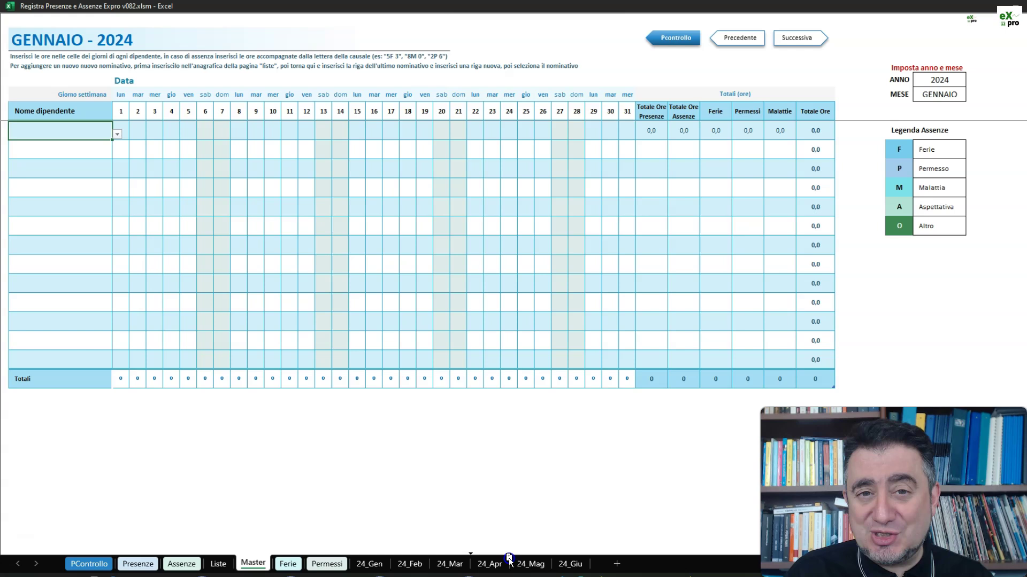
{"action": "left_click_drag", "start_coordinate": [509, 560], "coordinate": [571, 558]}
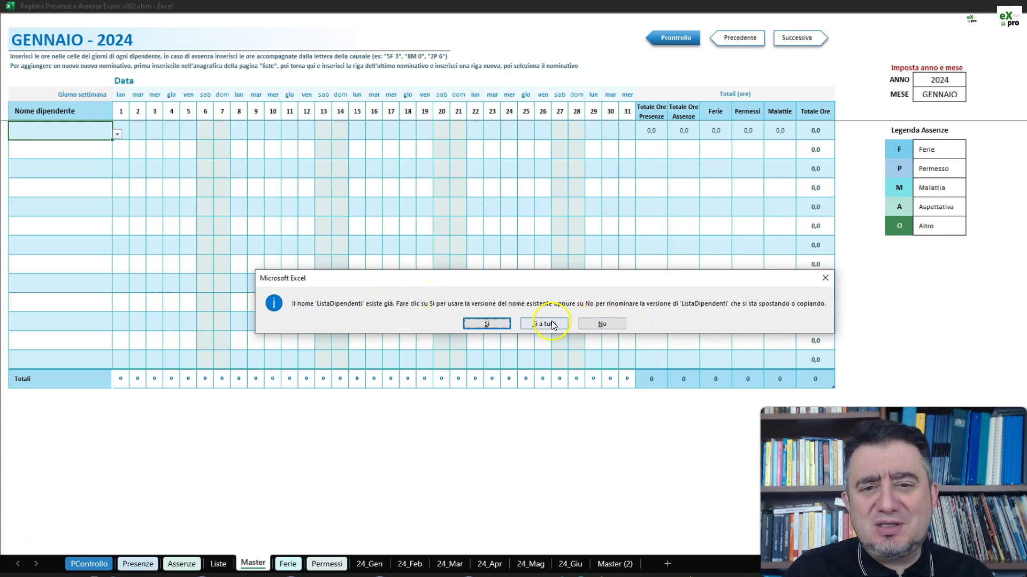
{"action": "left_click", "coordinate": [540, 324]}
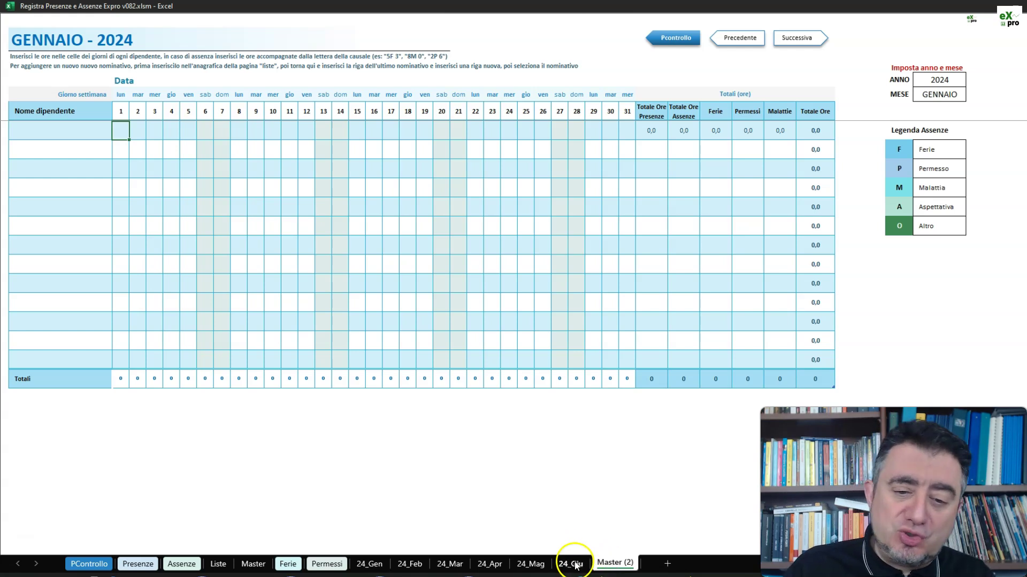
Rename the Master (2) copy to 24_Lug
{"action": "double_click", "coordinate": [610, 563]}
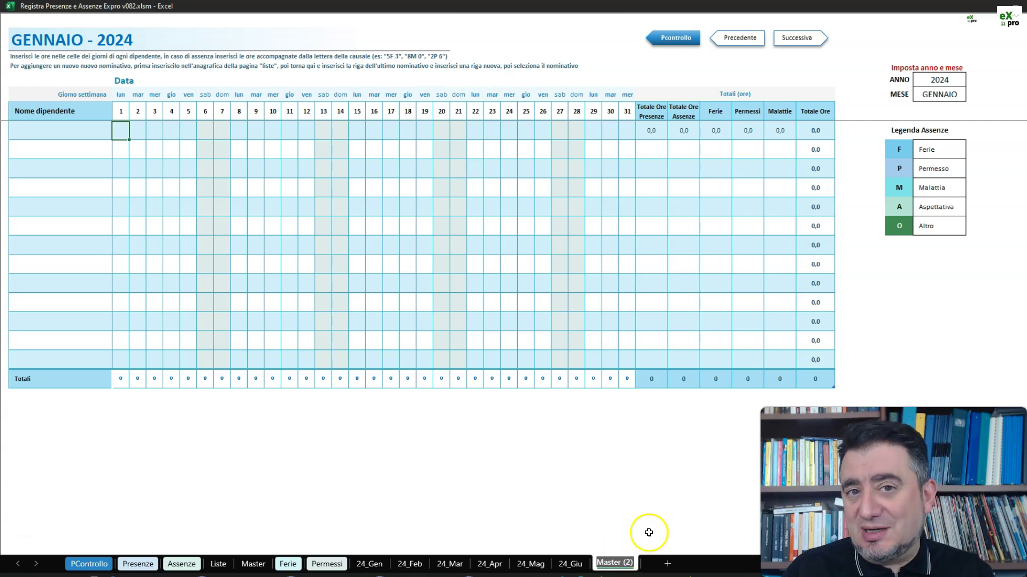
{"action": "right_click", "coordinate": [613, 567]}
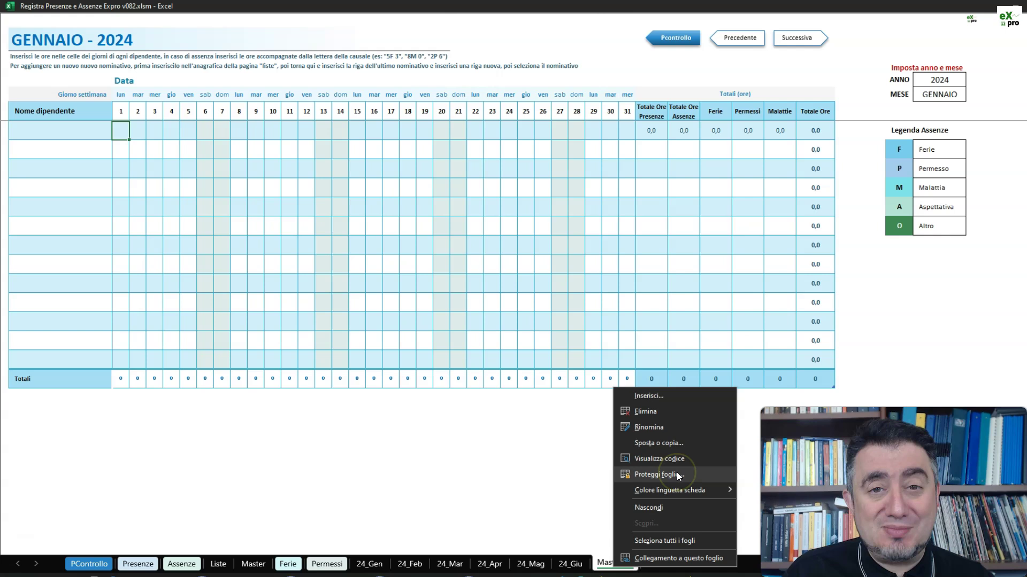
{"action": "left_click", "coordinate": [662, 432]}
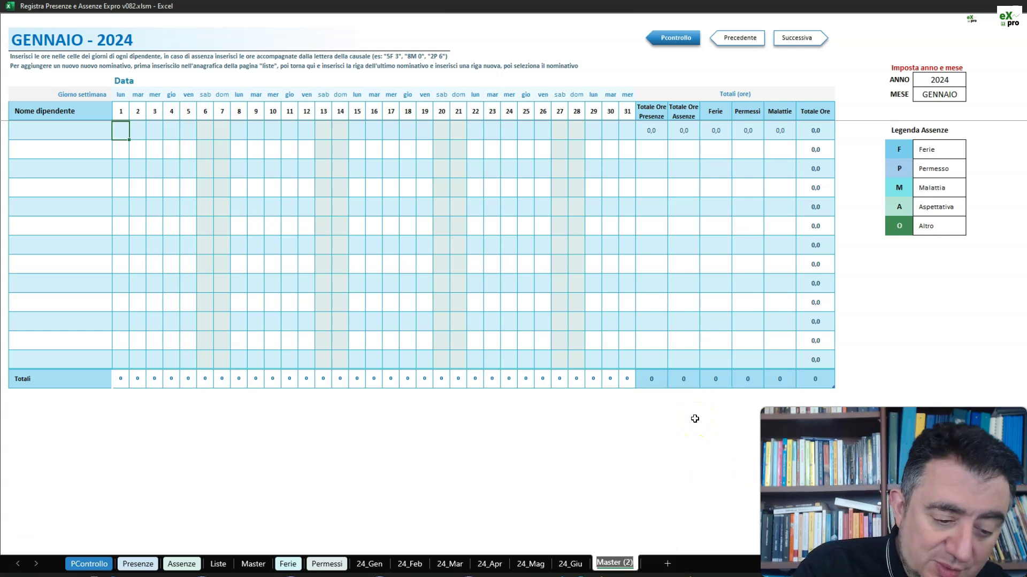
{"action": "type", "text": "24"}
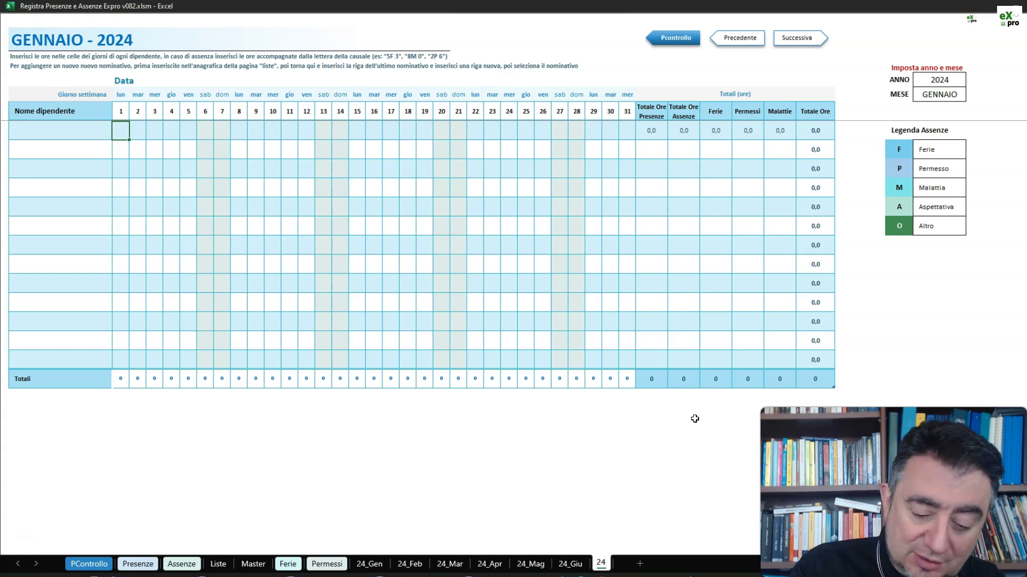
{"action": "type", "text": "_Lug"}
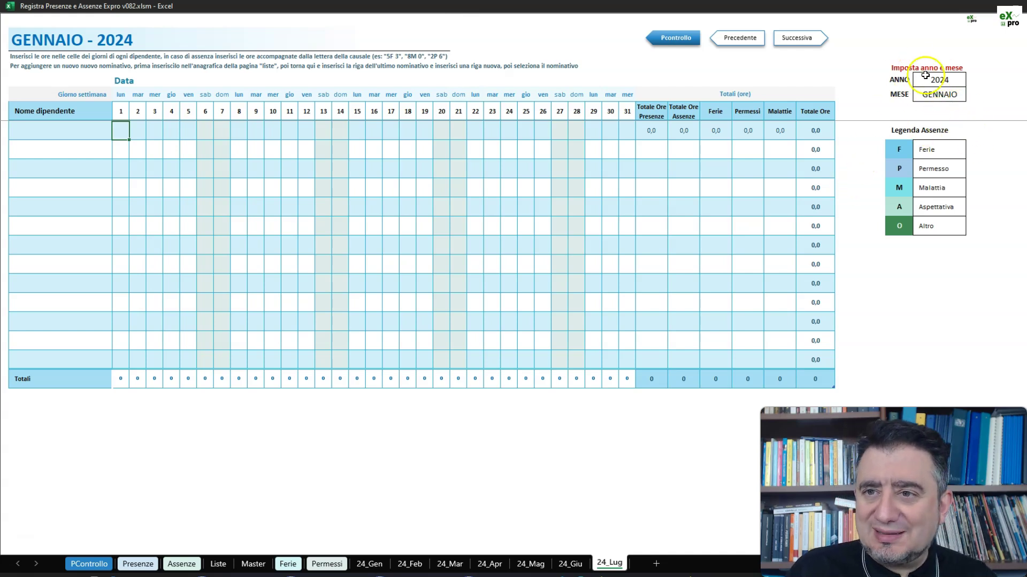
Set the 24_Lug sheet's MESE month cell to LUGLIO so it covers July 2024
{"action": "left_click_drag", "start_coordinate": [916, 31], "coordinate": [997, 118]}
{"action": "left_click", "coordinate": [933, 85]}
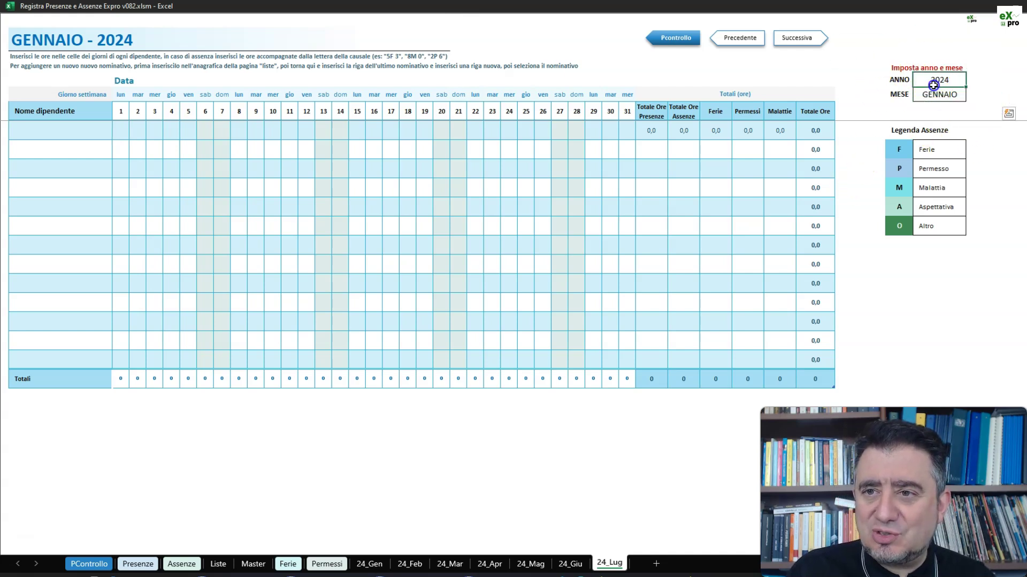
{"action": "left_click", "coordinate": [954, 96]}
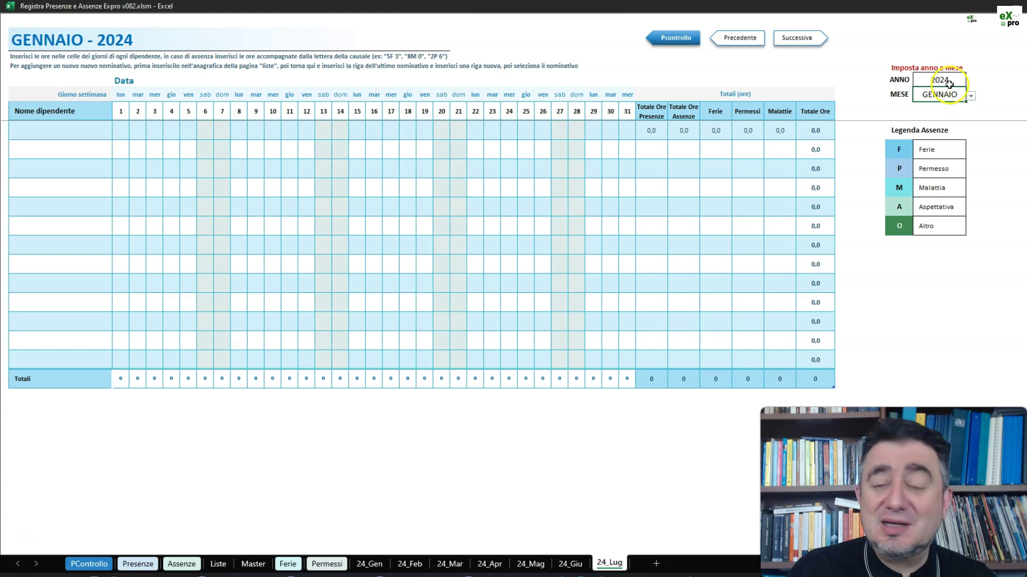
{"action": "left_click", "coordinate": [983, 105]}
{"action": "left_click", "coordinate": [940, 80]}
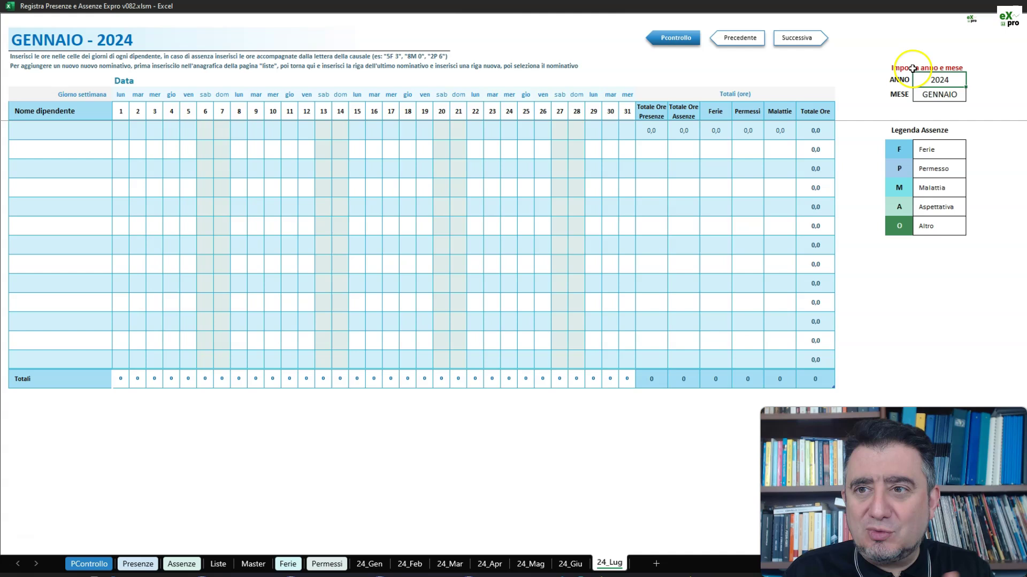
{"action": "left_click", "coordinate": [941, 94]}
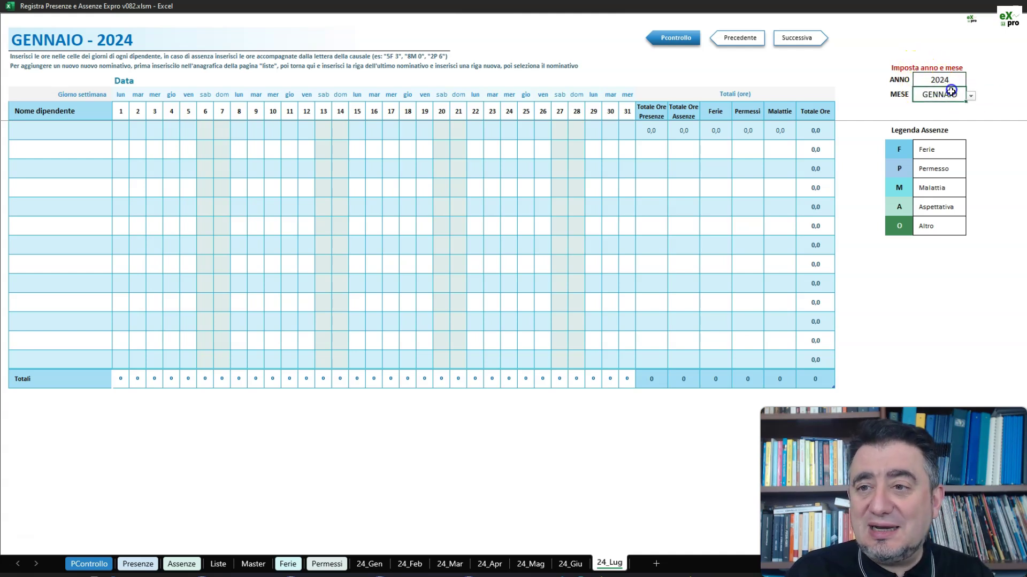
{"action": "left_click", "coordinate": [971, 97]}
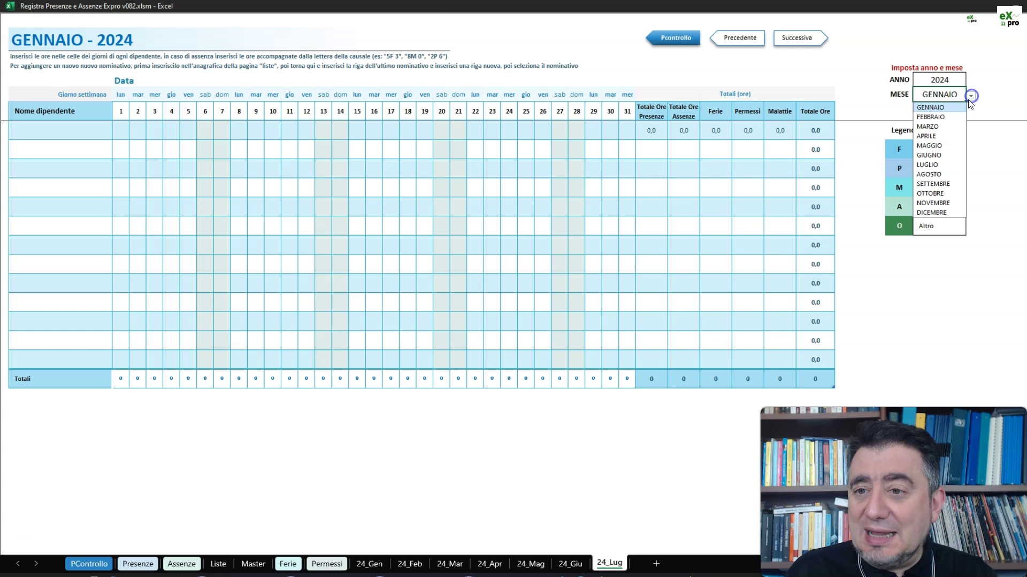
{"action": "left_click", "coordinate": [930, 164]}
{"action": "left_click", "coordinate": [834, 78]}
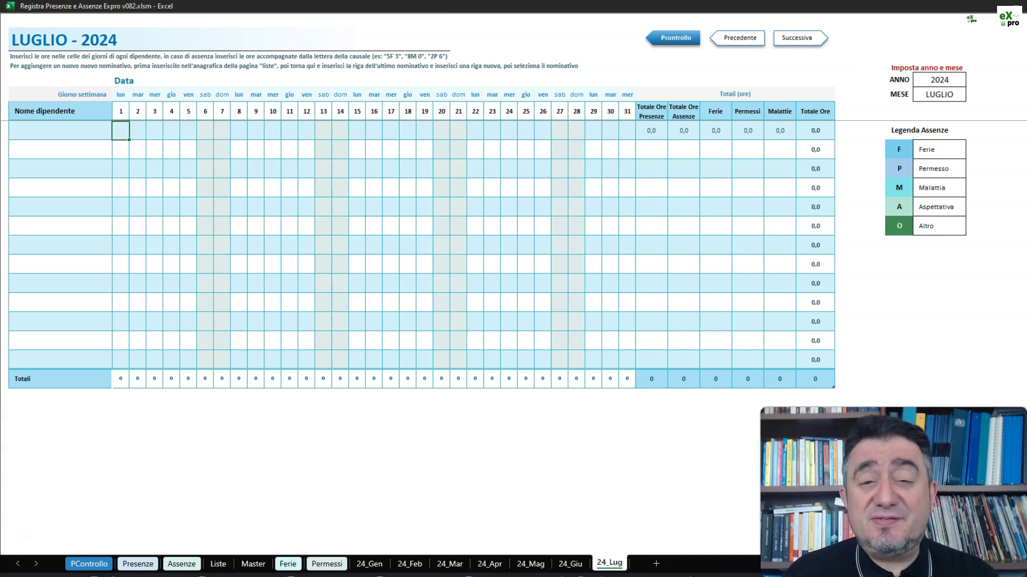
Copy NomeDipendente01–10 from the 24_Giu sheet and return to the July sheet's first name cell
{"action": "left_click", "coordinate": [70, 131]}
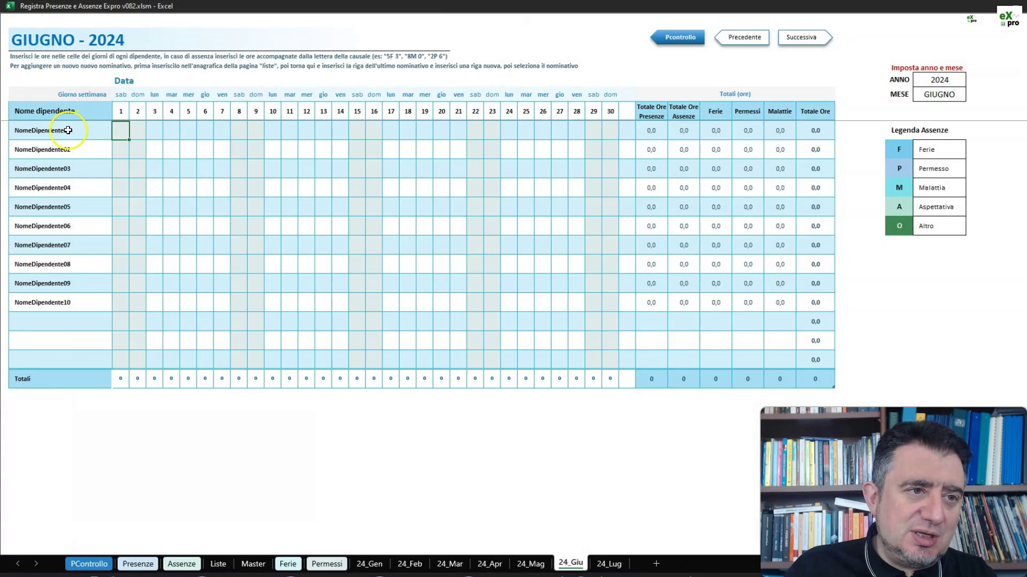
{"action": "left_click_drag", "start_coordinate": [68, 130], "coordinate": [86, 296]}
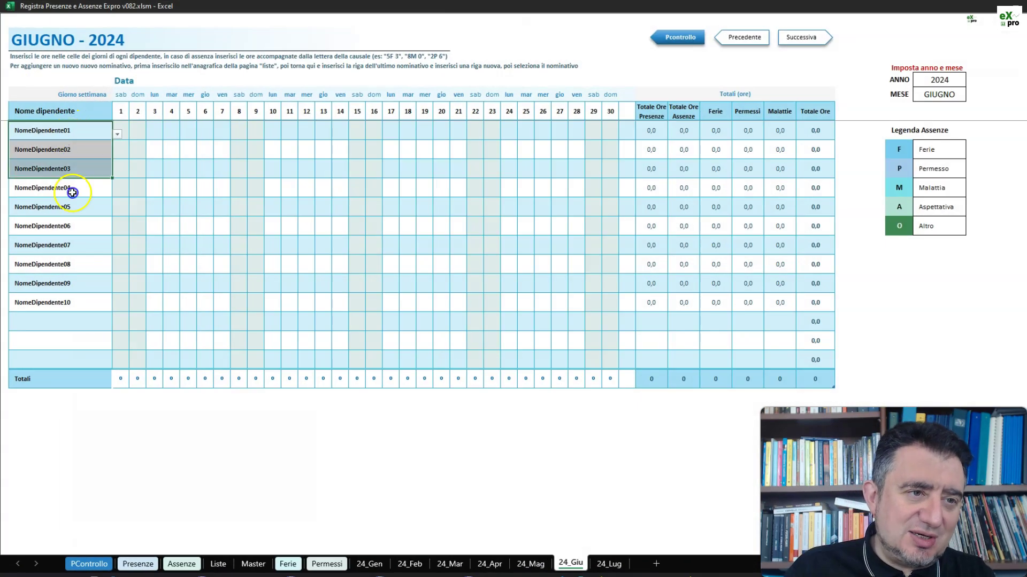
{"action": "key", "text": "ctrl+c"}
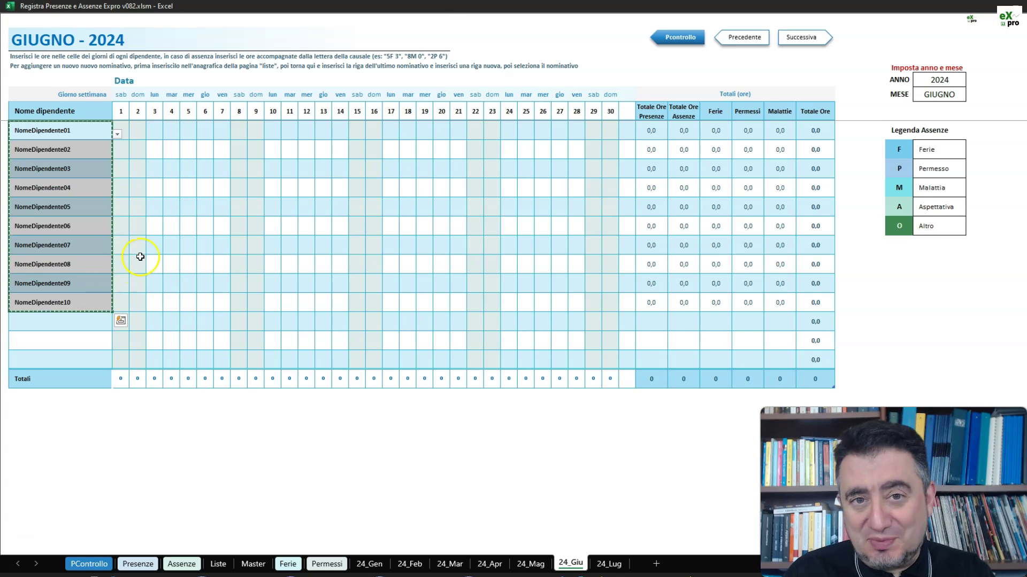
{"action": "left_click", "coordinate": [609, 563]}
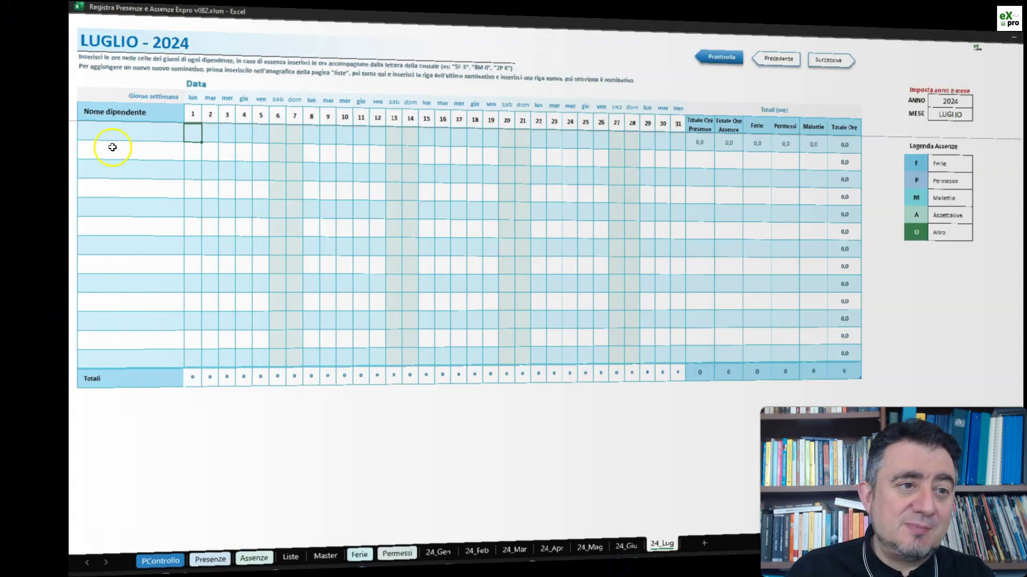
{"action": "left_click", "coordinate": [99, 131]}
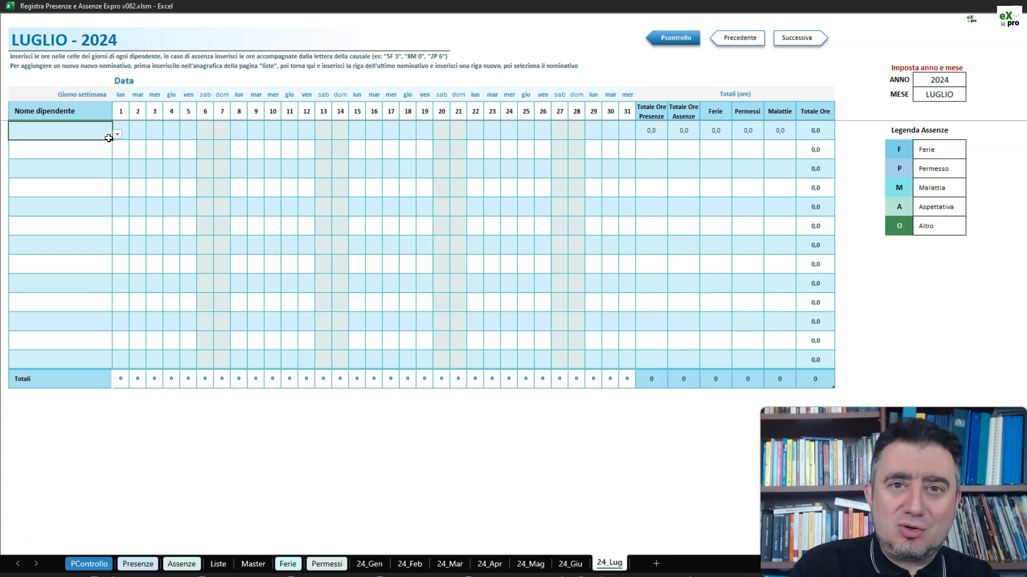
Exit full screen and paste the copied names as values into the July sheet's name column
{"action": "left_click", "coordinate": [89, 563]}
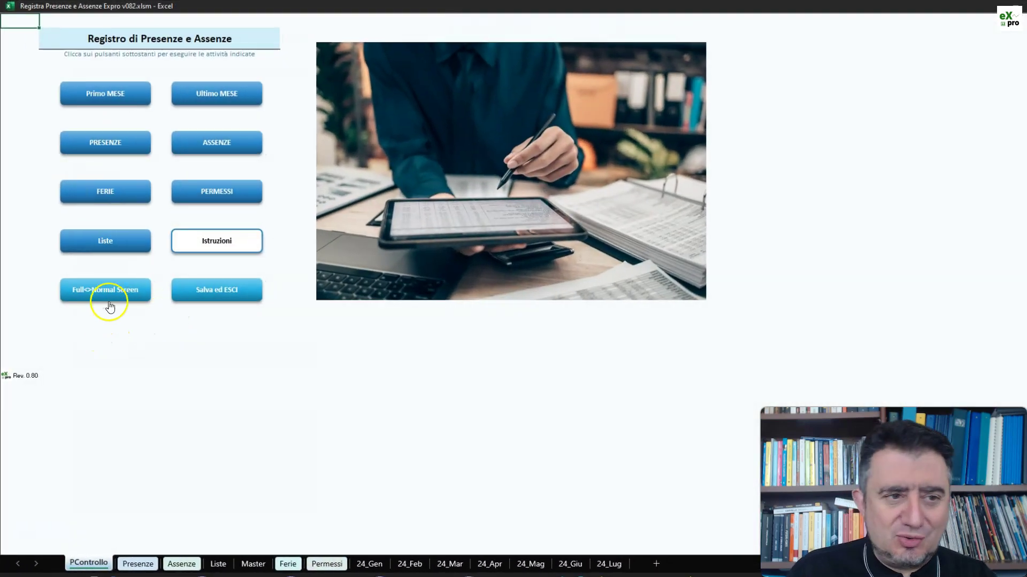
{"action": "left_click", "coordinate": [110, 308]}
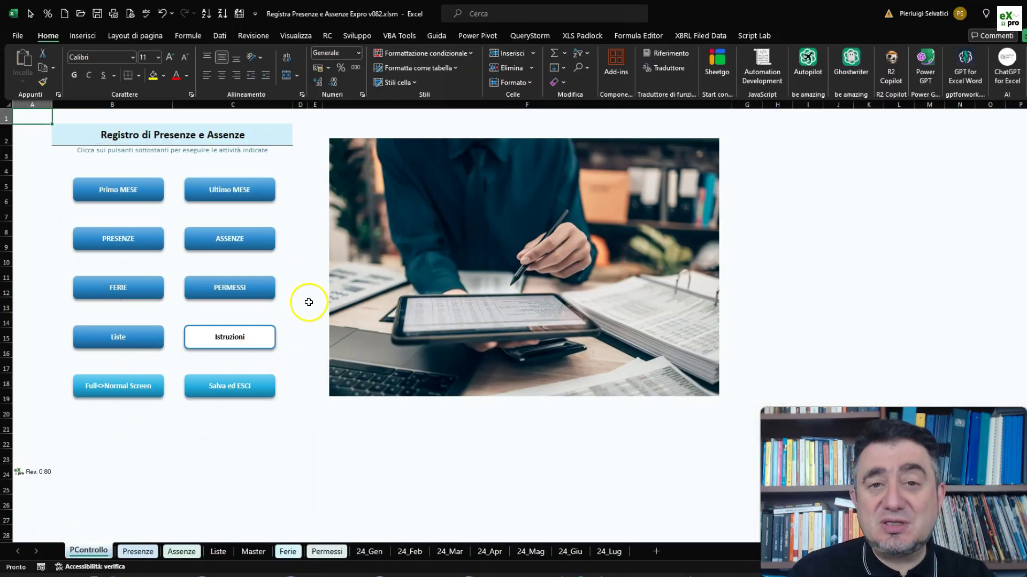
{"action": "left_click", "coordinate": [585, 564]}
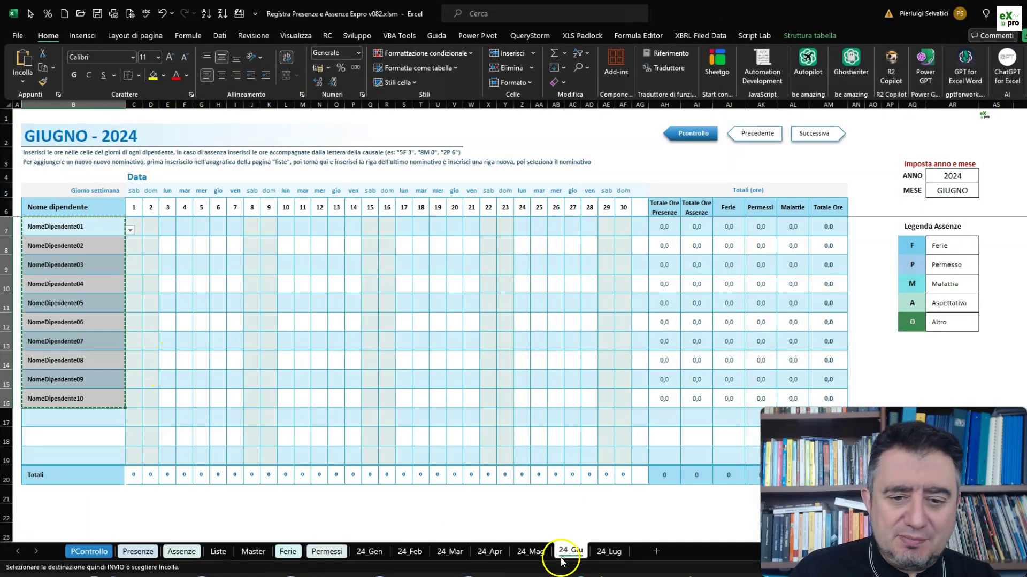
{"action": "left_click", "coordinate": [605, 551]}
{"action": "left_click", "coordinate": [73, 229]}
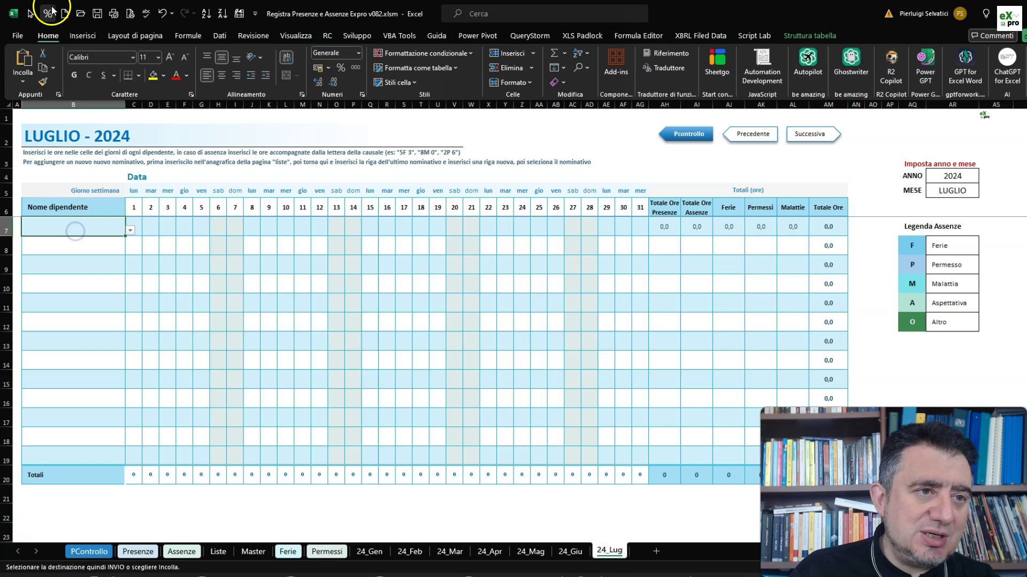
{"action": "left_click", "coordinate": [23, 80]}
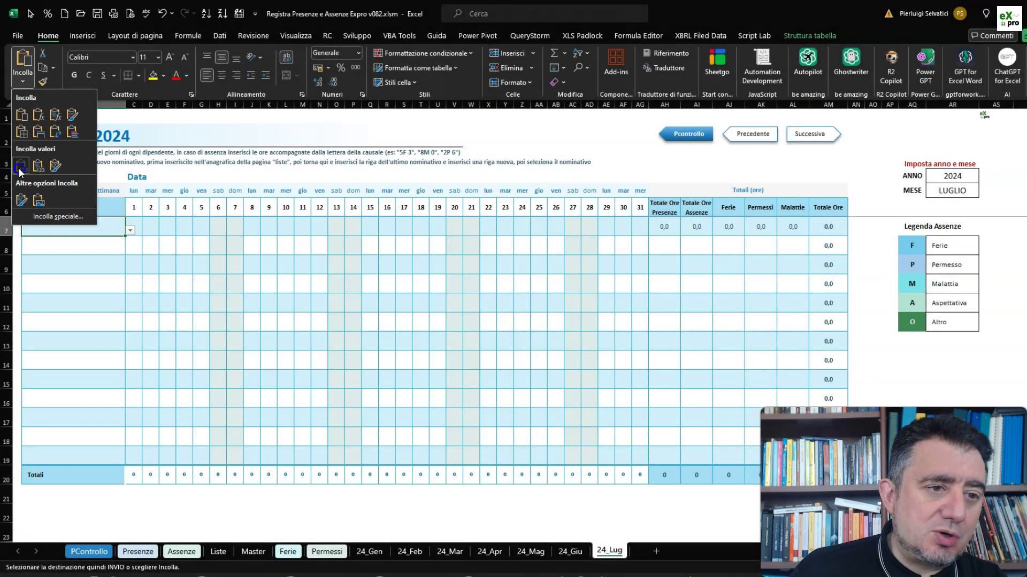
{"action": "left_click", "coordinate": [20, 167]}
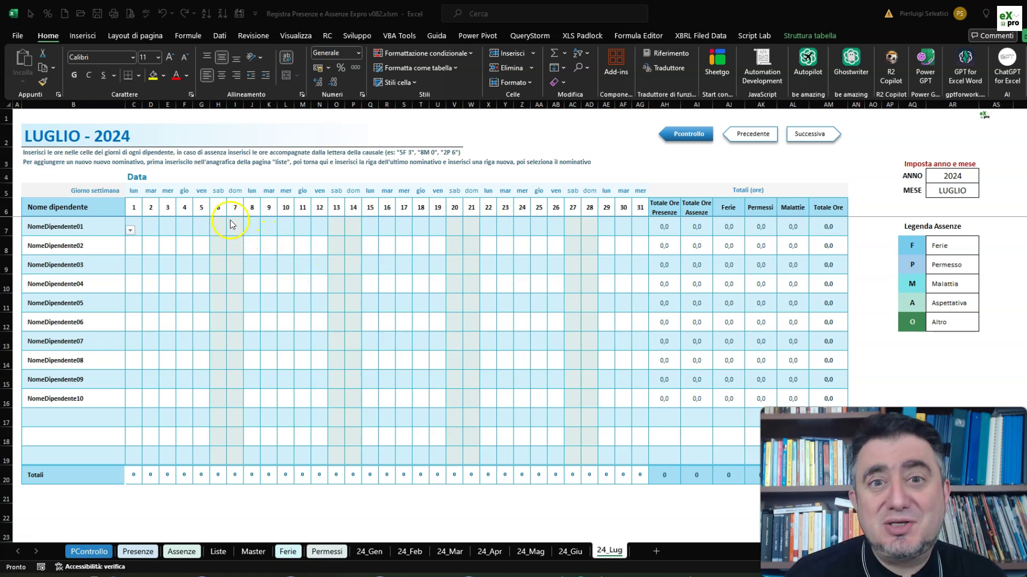
Enter 8 hours for NomeDipendente01 on July days 1 through 5
{"action": "left_click", "coordinate": [144, 232]}
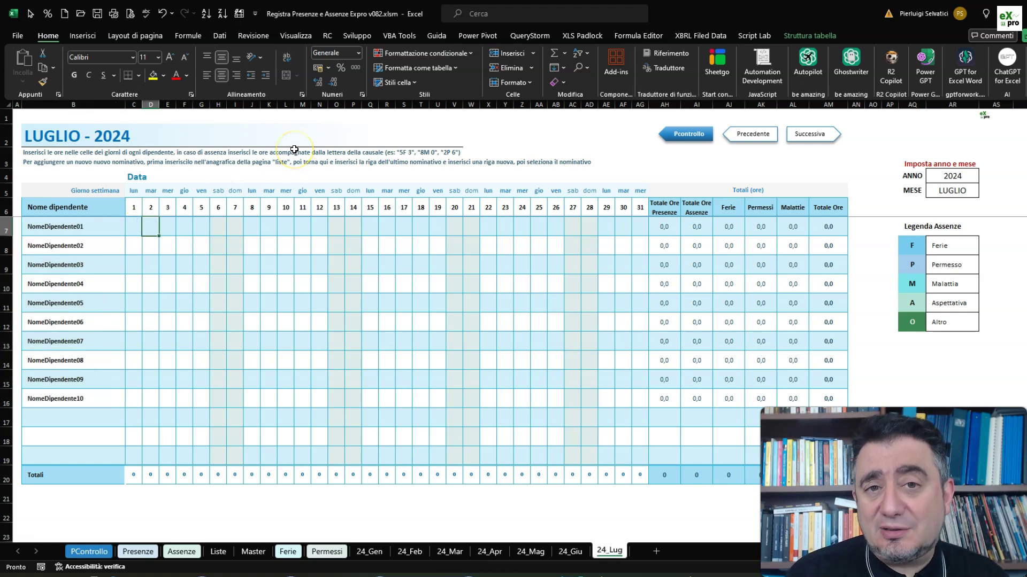
{"action": "key", "text": "Left"}
{"action": "type", "text": "8"}
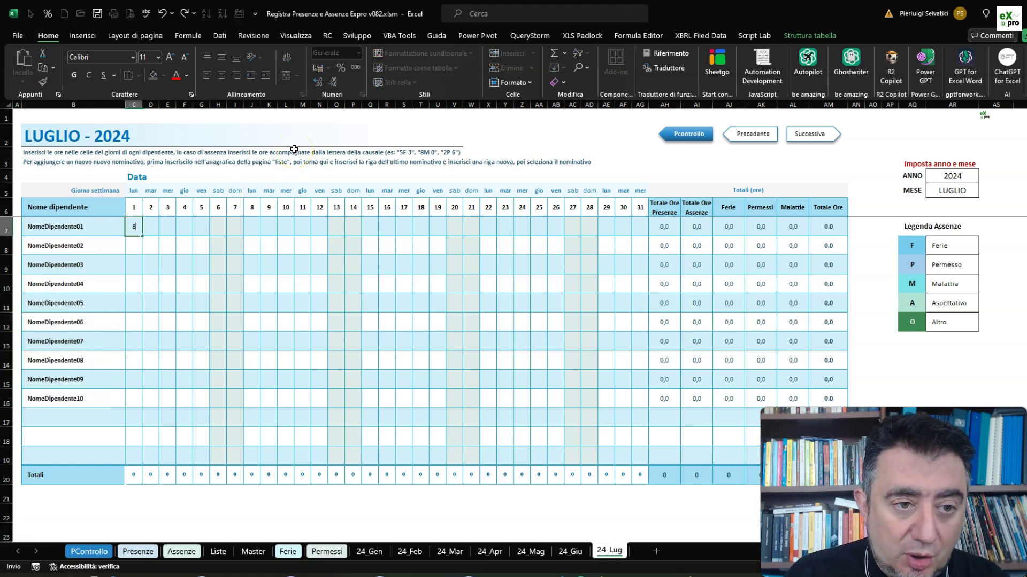
{"action": "key", "text": "Tab"}
{"action": "type", "text": "8"}
{"action": "key", "text": "Tab"}
{"action": "type", "text": "8\t8"}
{"action": "key", "text": "Tab"}
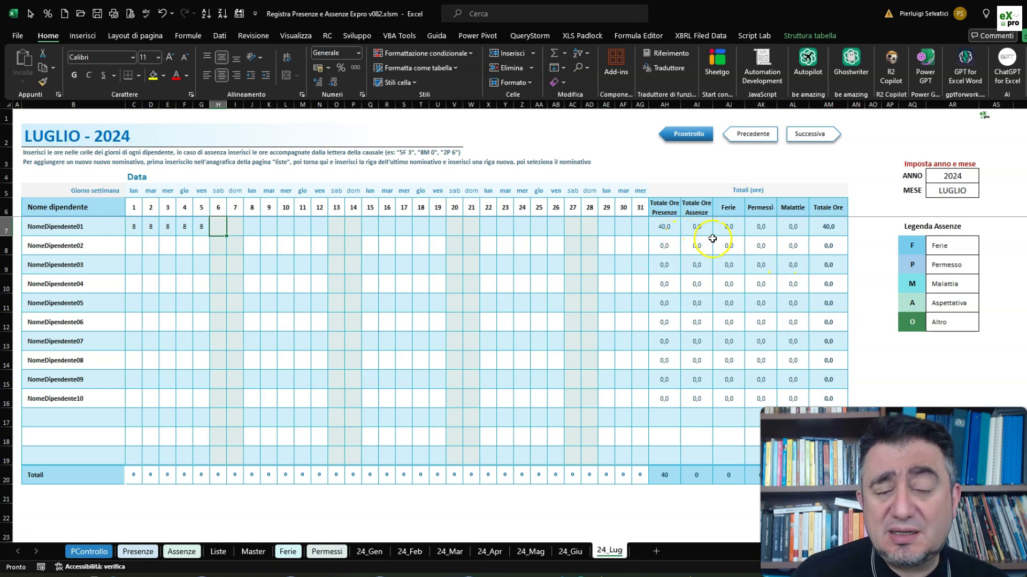
Review the absence code instructions and start entering 8M for day 8
{"action": "left_click", "coordinate": [253, 232]}
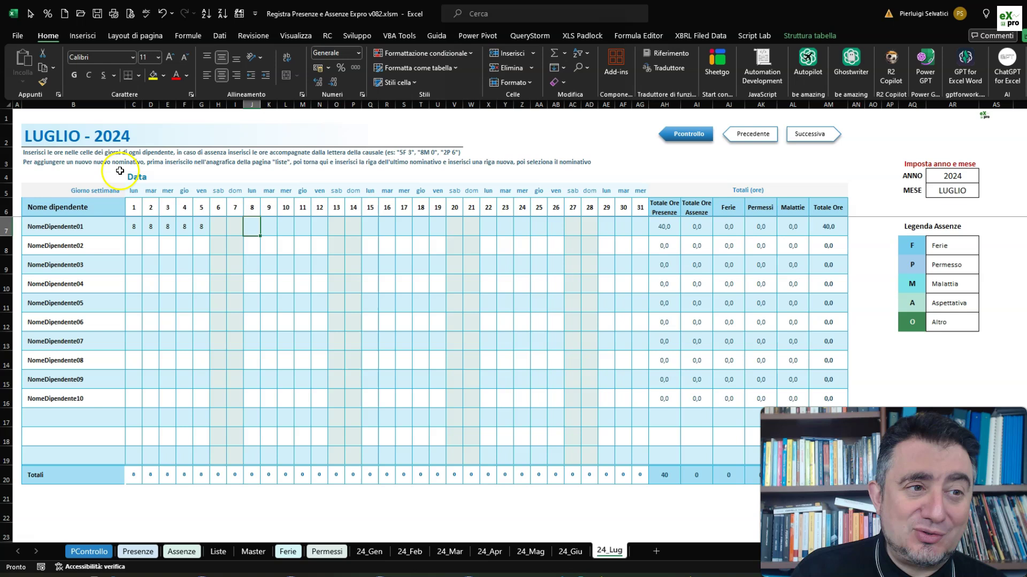
{"action": "left_click", "coordinate": [62, 157]}
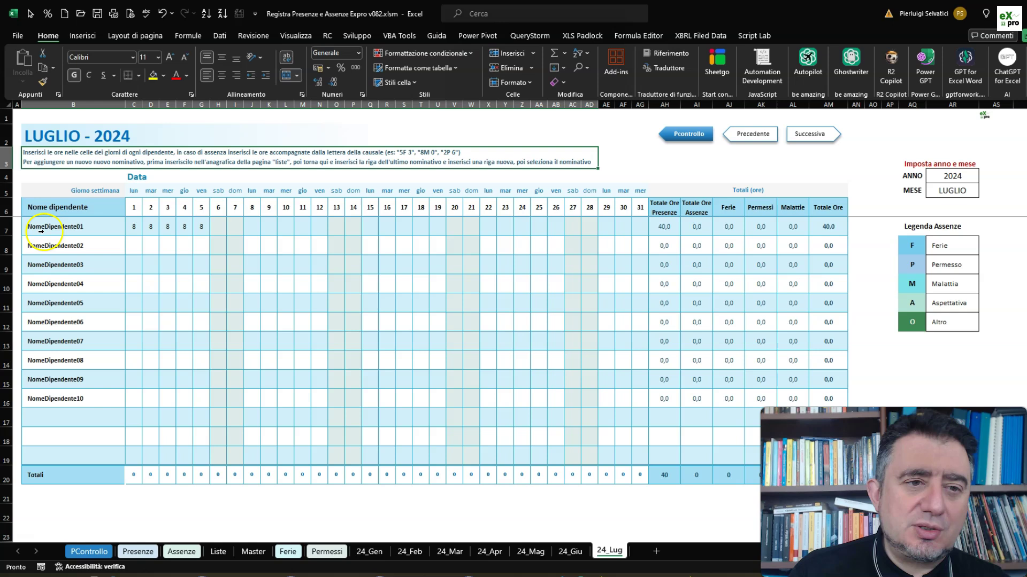
{"action": "left_click", "coordinate": [246, 229]}
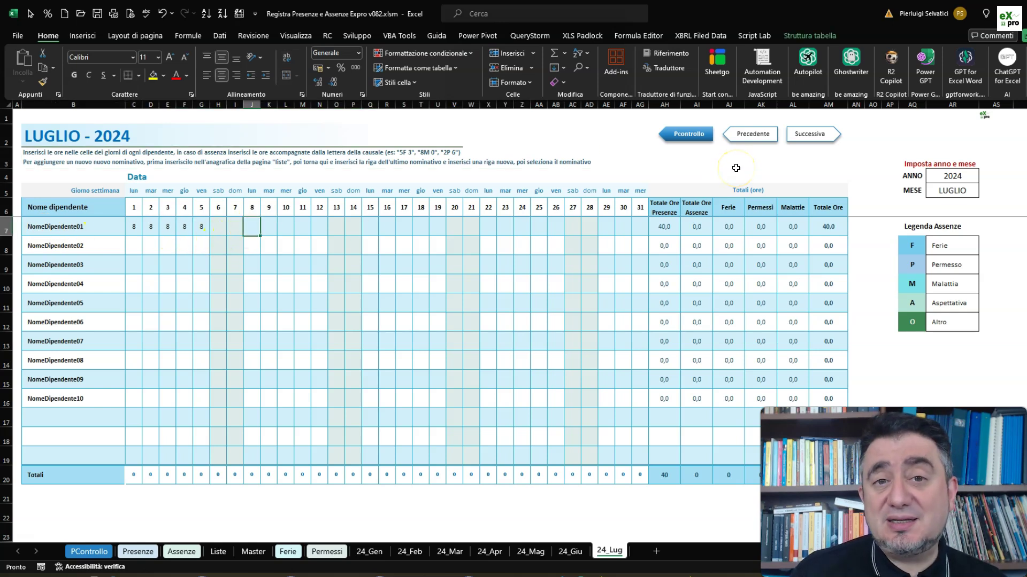
{"action": "type", "text": "8M"}
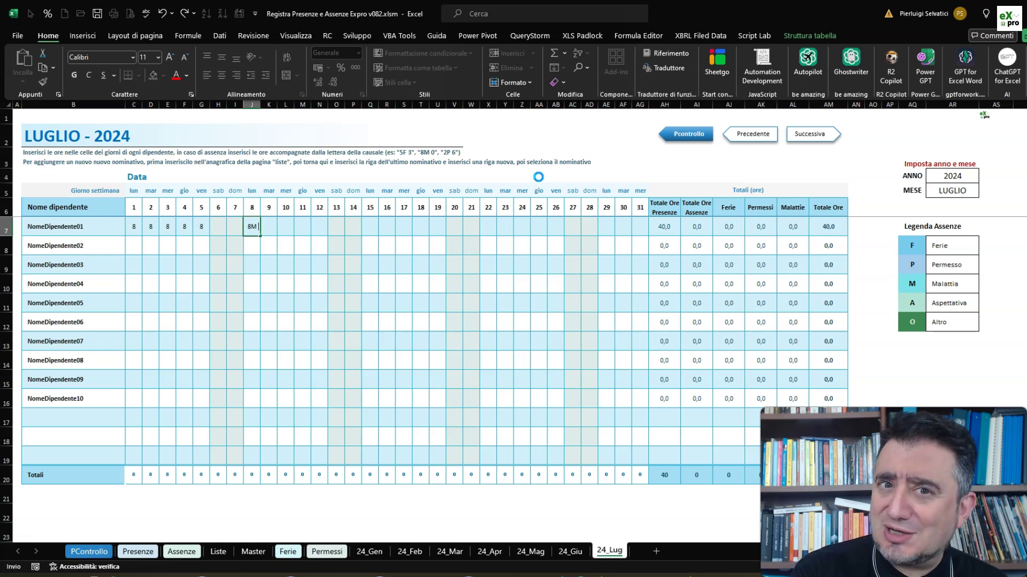
Commit day 8 as 8M 0 and check the presence, absence and sickness totals
{"action": "type", "text": "0"}
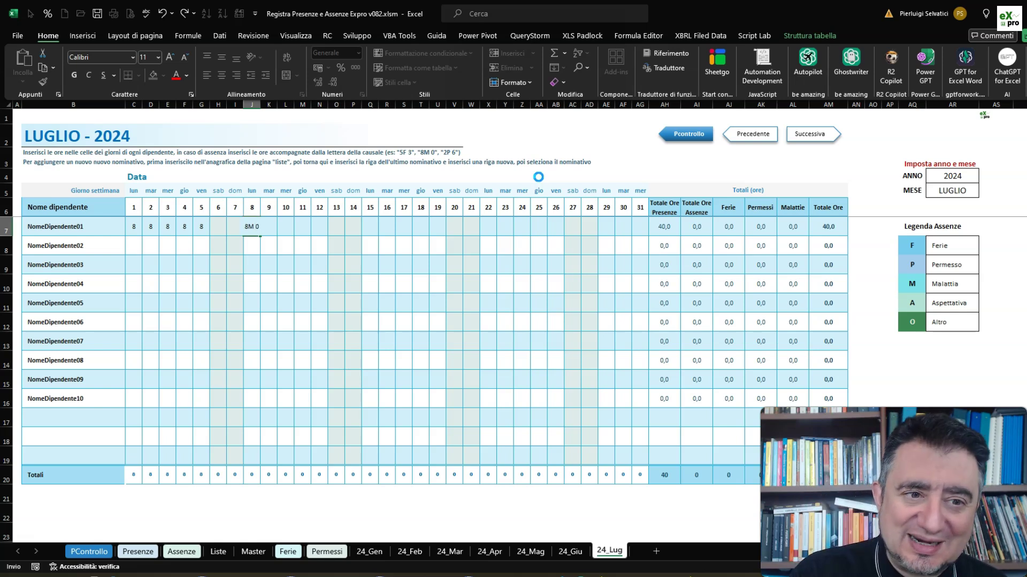
{"action": "key", "text": "Return"}
{"action": "left_click", "coordinate": [699, 231]}
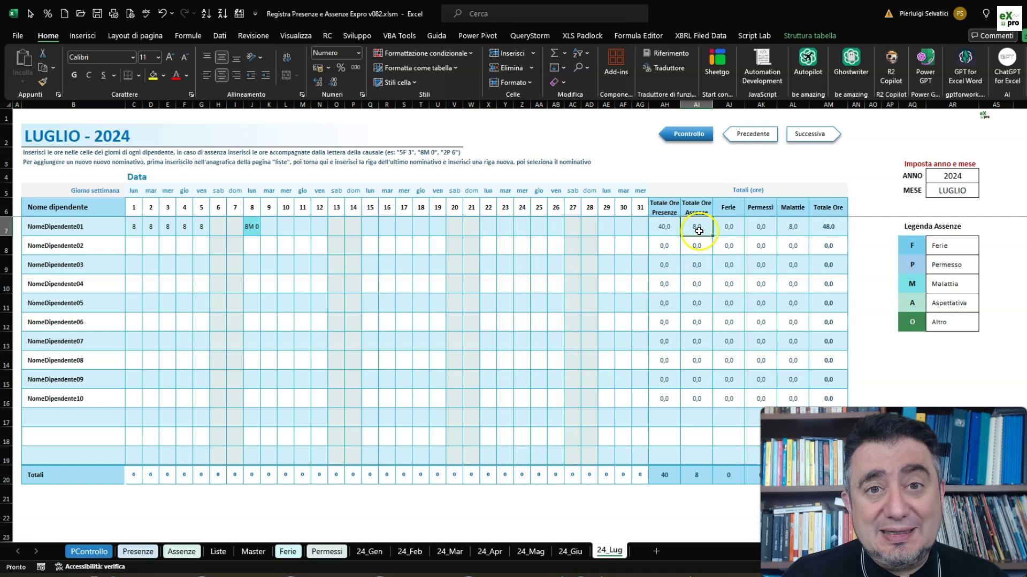
{"action": "left_click", "coordinate": [659, 226]}
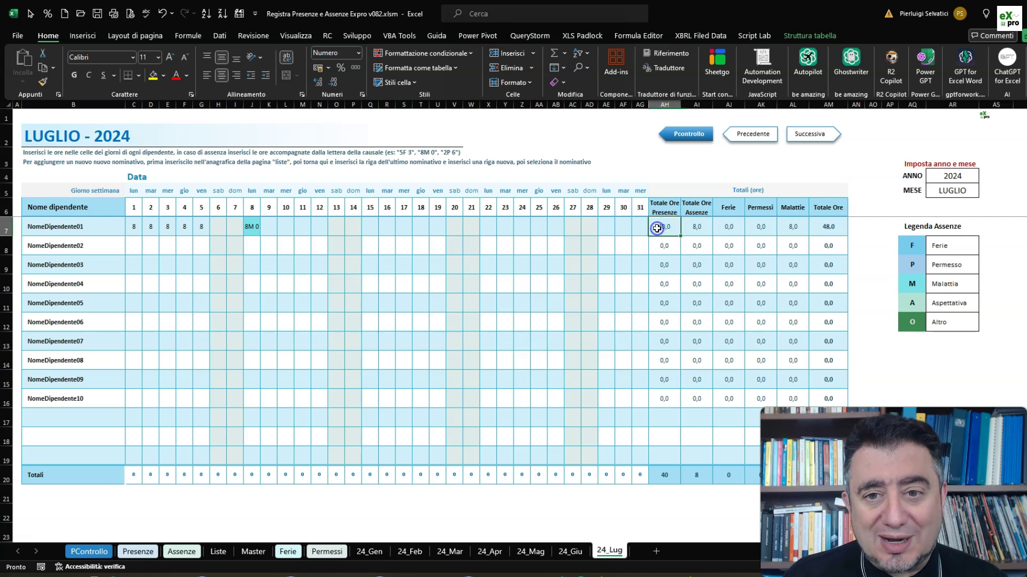
{"action": "left_click", "coordinate": [708, 225]}
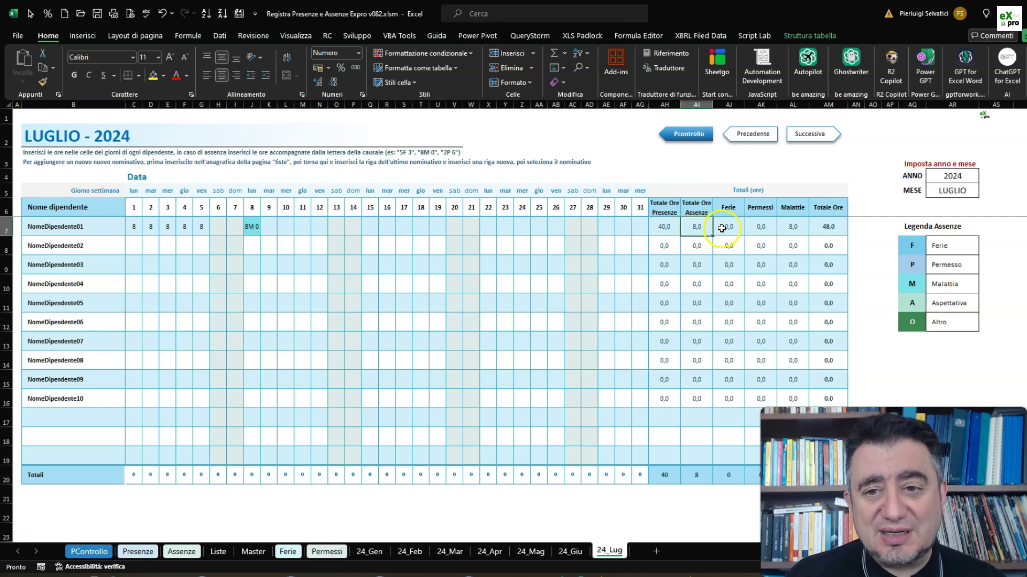
{"action": "left_click", "coordinate": [798, 232]}
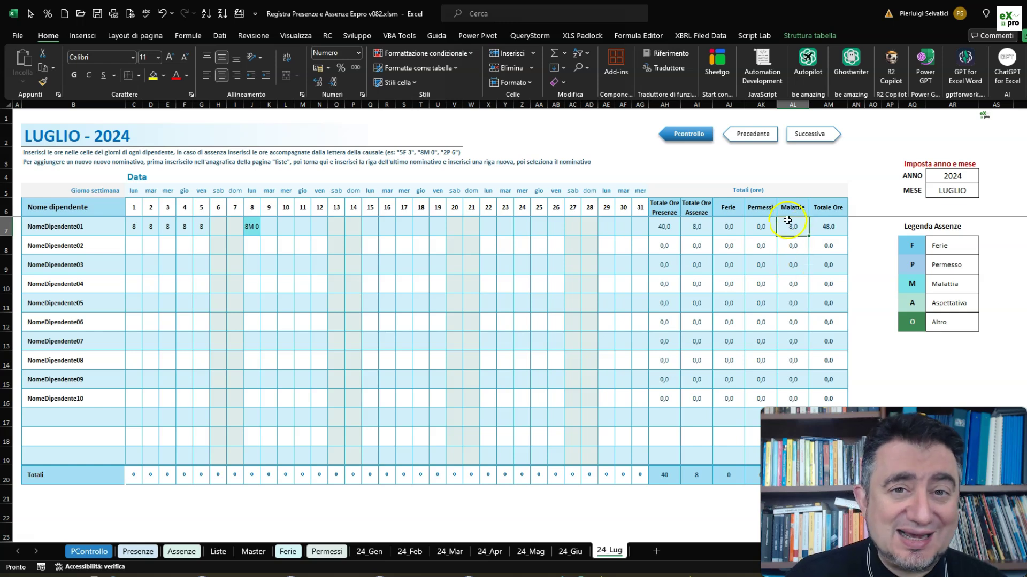
Enter 8 hours on days 9 and 10 and 2P 6 on day 11
{"action": "left_click", "coordinate": [268, 226]}
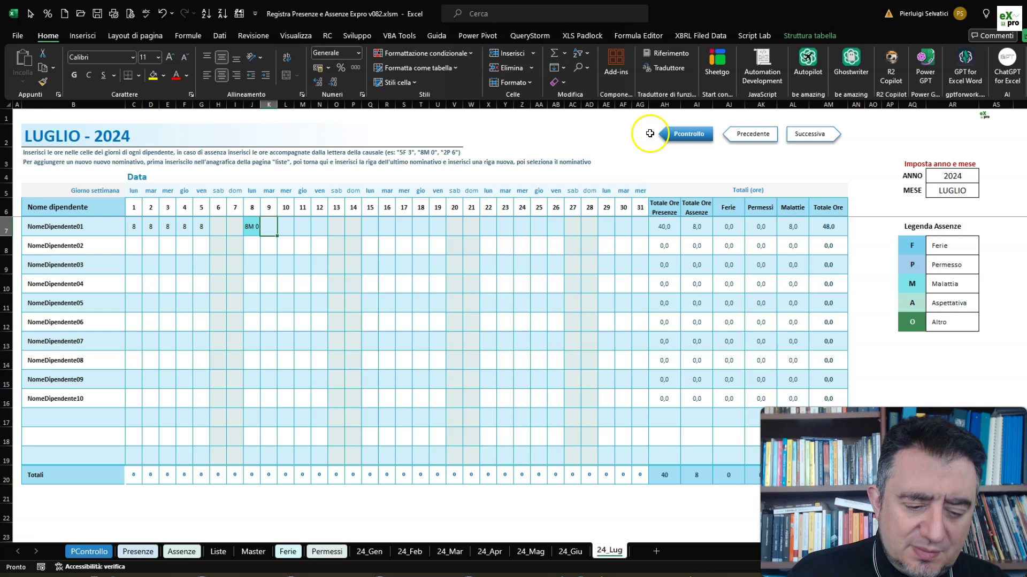
{"action": "type", "text": "8"}
{"action": "key", "text": "Tab"}
{"action": "type", "text": "8"}
{"action": "key", "text": "Tab"}
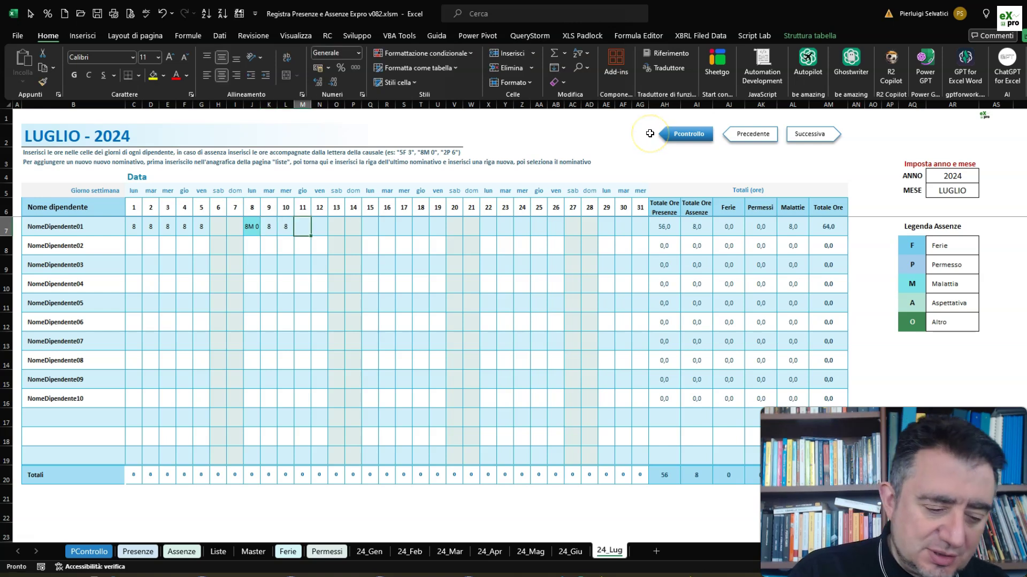
{"action": "type", "text": "2P"}
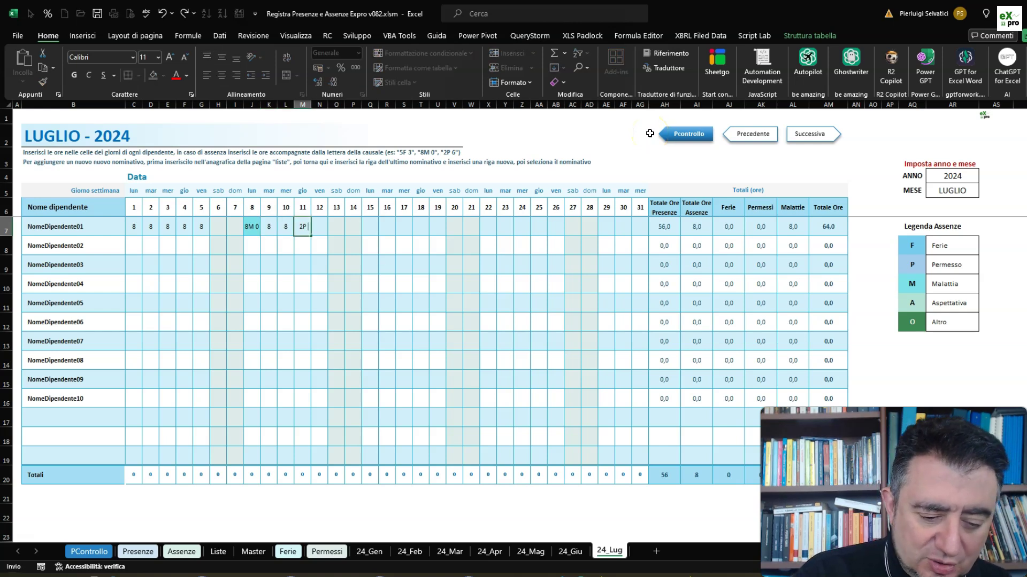
{"action": "type", "text": " 6"}
{"action": "key", "text": "Tab"}
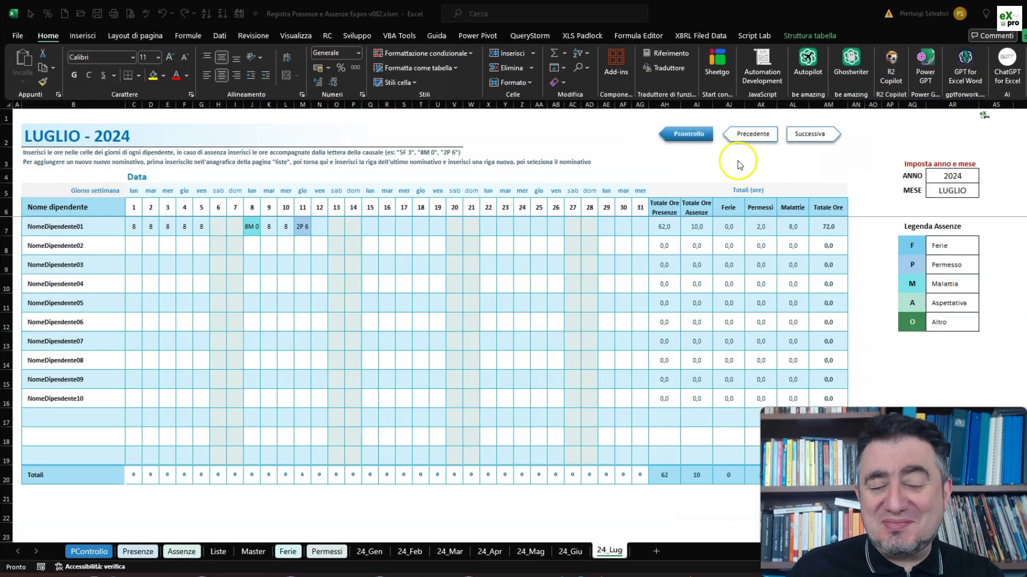
Step back through the monthly attendance sheets from June to January 2024
{"action": "left_click", "coordinate": [761, 135]}
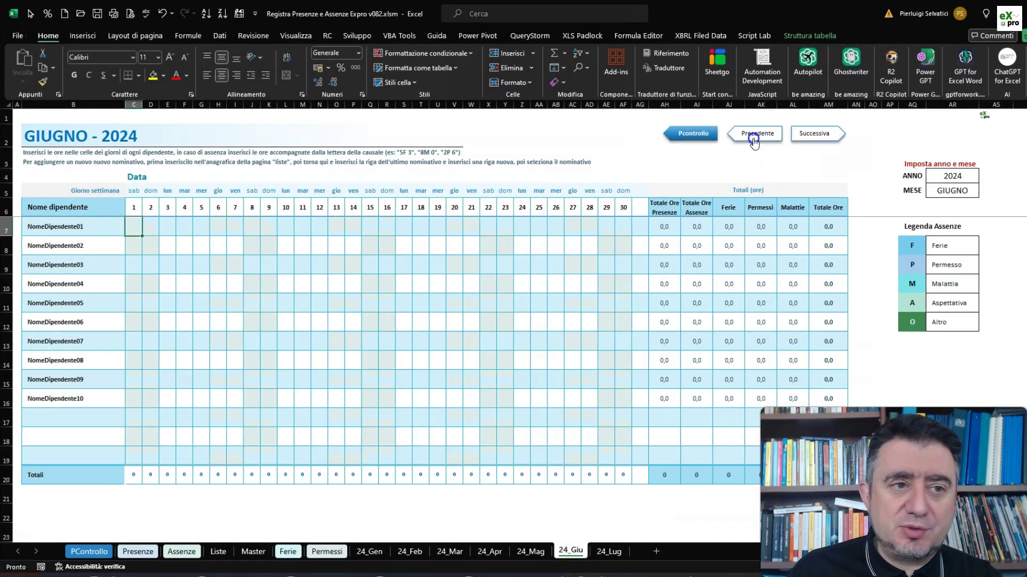
{"action": "left_click", "coordinate": [754, 140]}
{"action": "left_click", "coordinate": [754, 141]}
{"action": "left_click", "coordinate": [754, 140]}
{"action": "left_click", "coordinate": [754, 140]}
{"action": "left_click", "coordinate": [752, 138]}
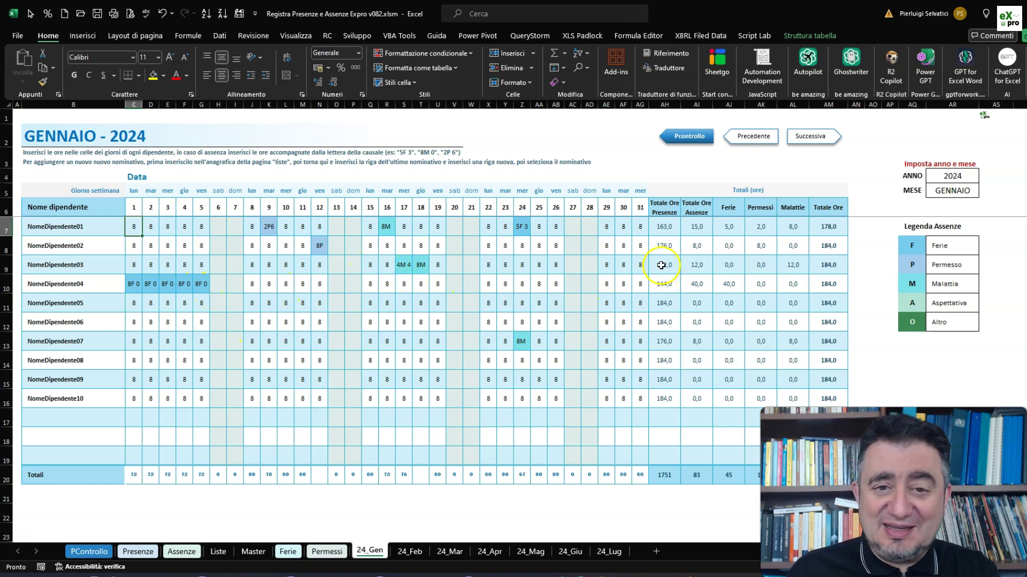
Move to the February sheet, then reach the Presenze summary via the control dashboard
{"action": "left_click", "coordinate": [802, 139]}
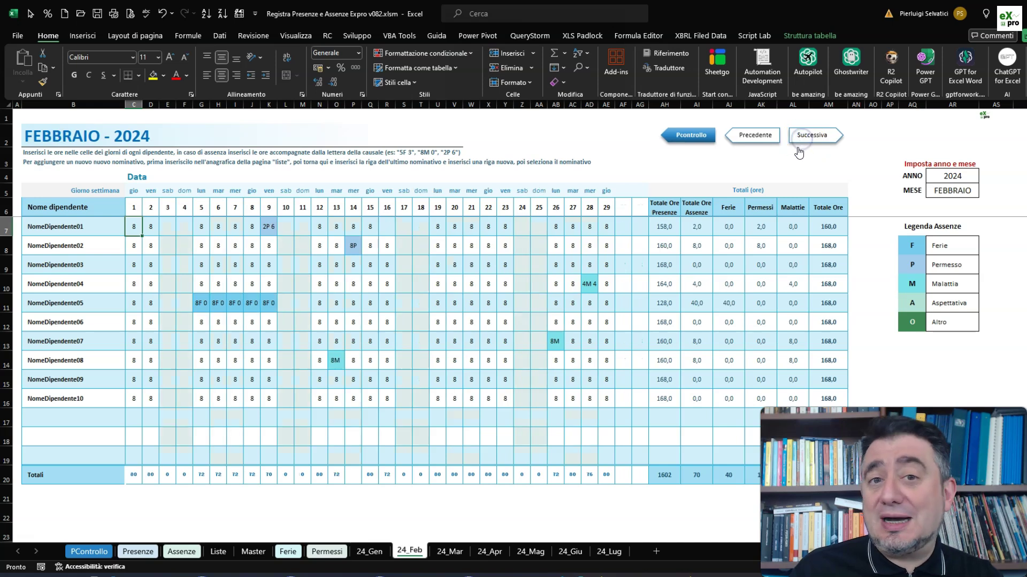
{"action": "left_click", "coordinate": [793, 150]}
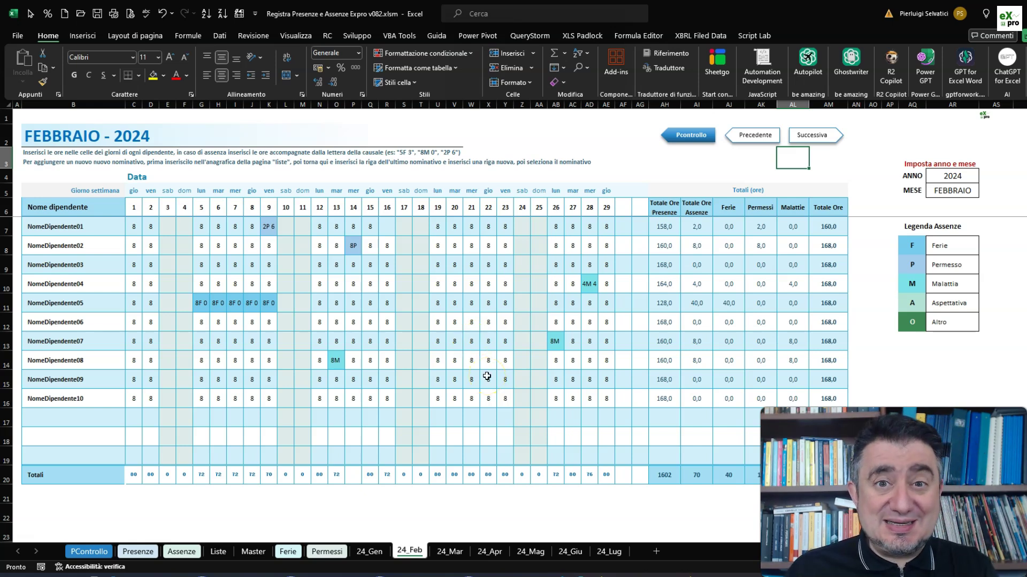
{"action": "left_click", "coordinate": [690, 135]}
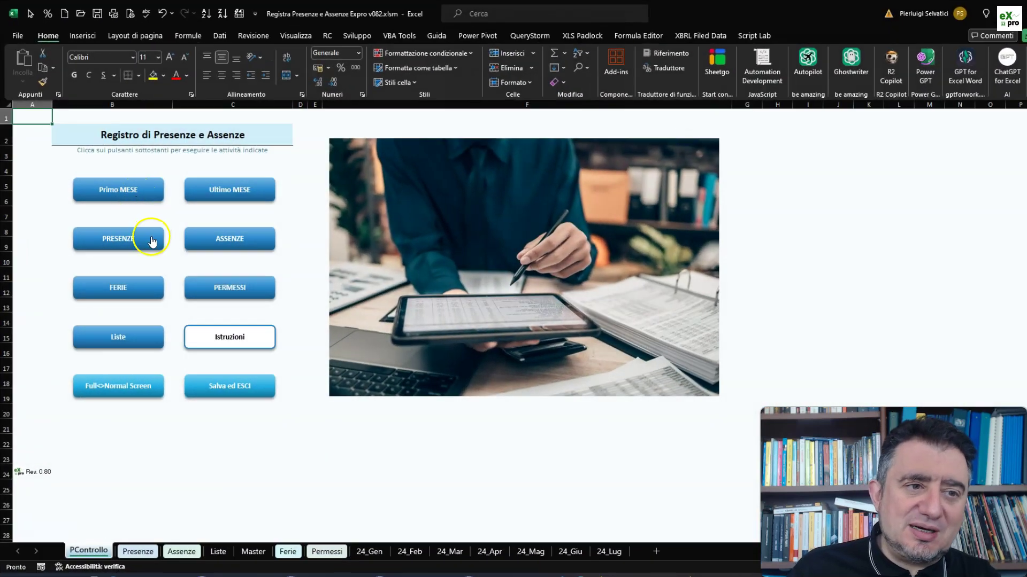
{"action": "left_click", "coordinate": [152, 242]}
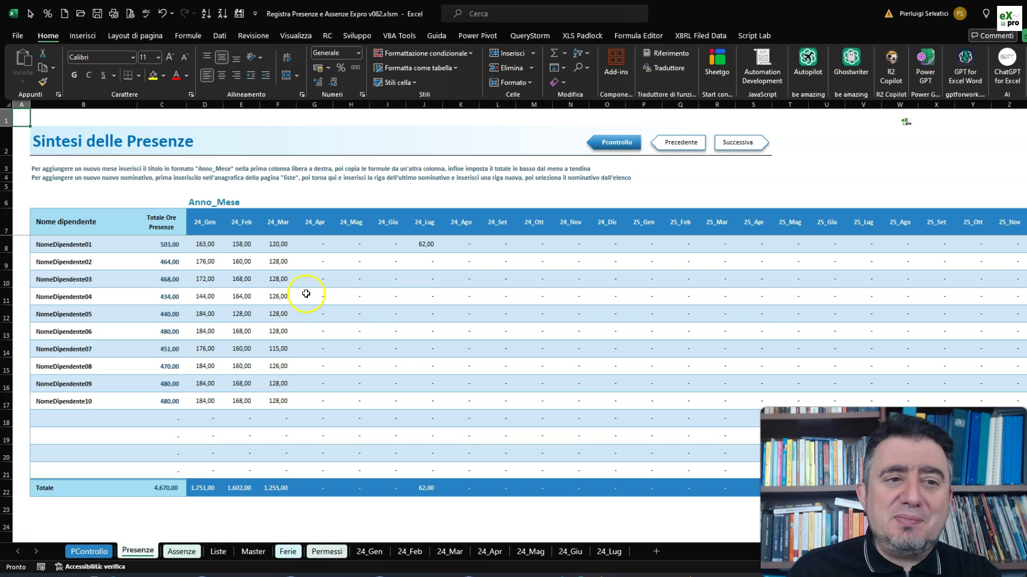
Review the Totale Ore Presenze and 24_Gen header notes on Presenze, then go to 24_Lug
{"action": "left_click", "coordinate": [302, 278]}
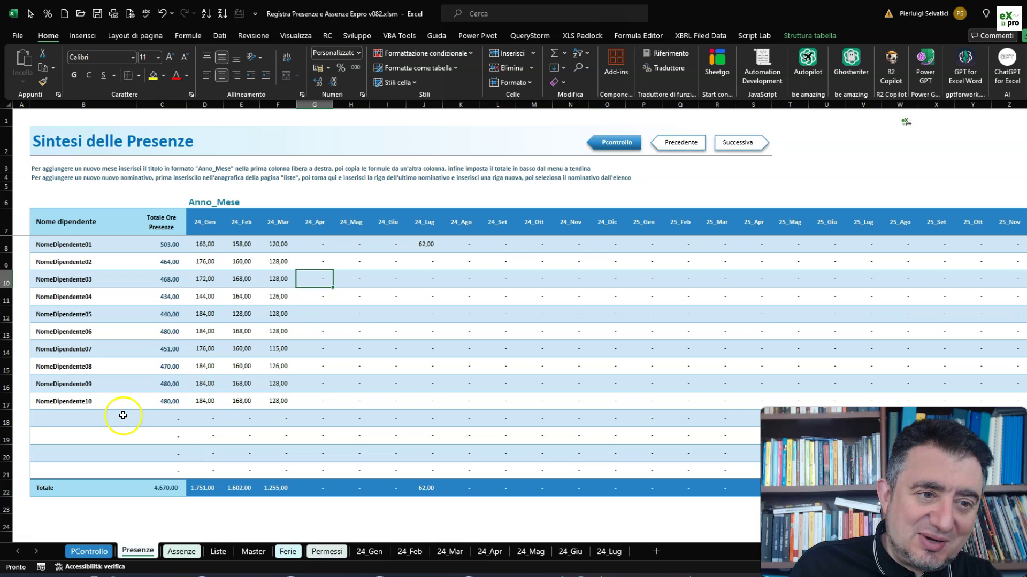
{"action": "left_click", "coordinate": [177, 234]}
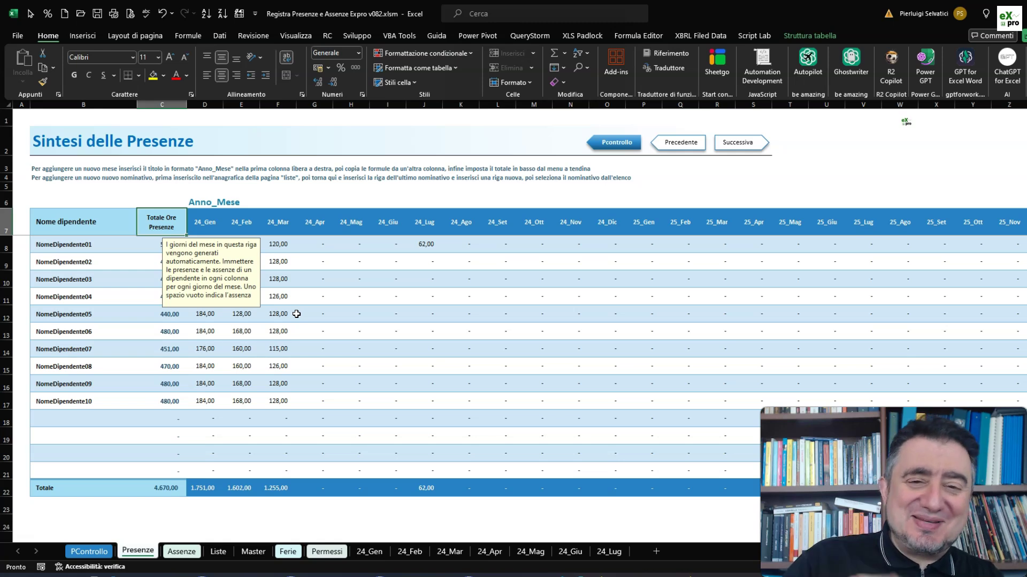
{"action": "left_click", "coordinate": [115, 193]}
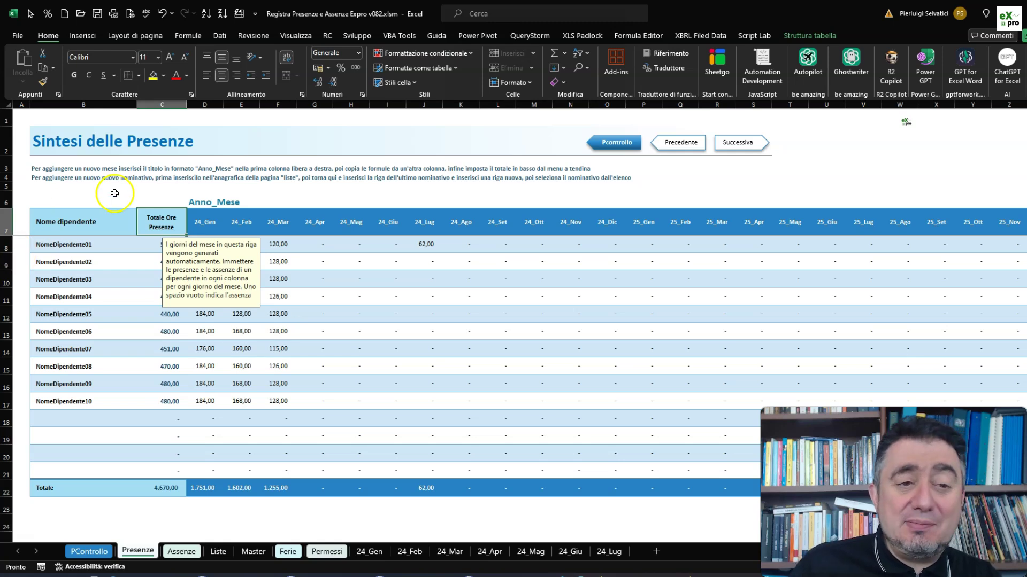
{"action": "left_click", "coordinate": [210, 222]}
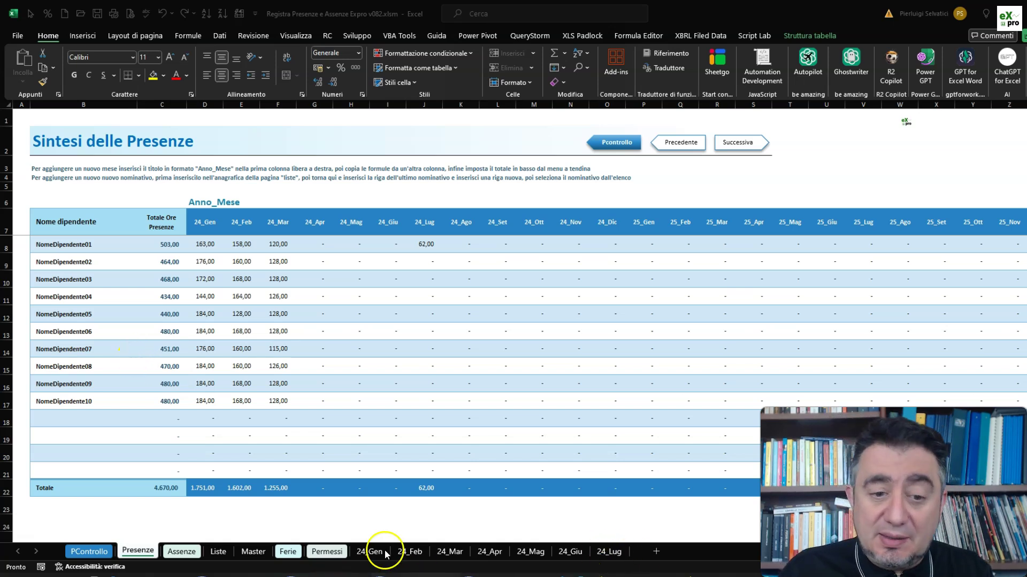
{"action": "left_click", "coordinate": [609, 552]}
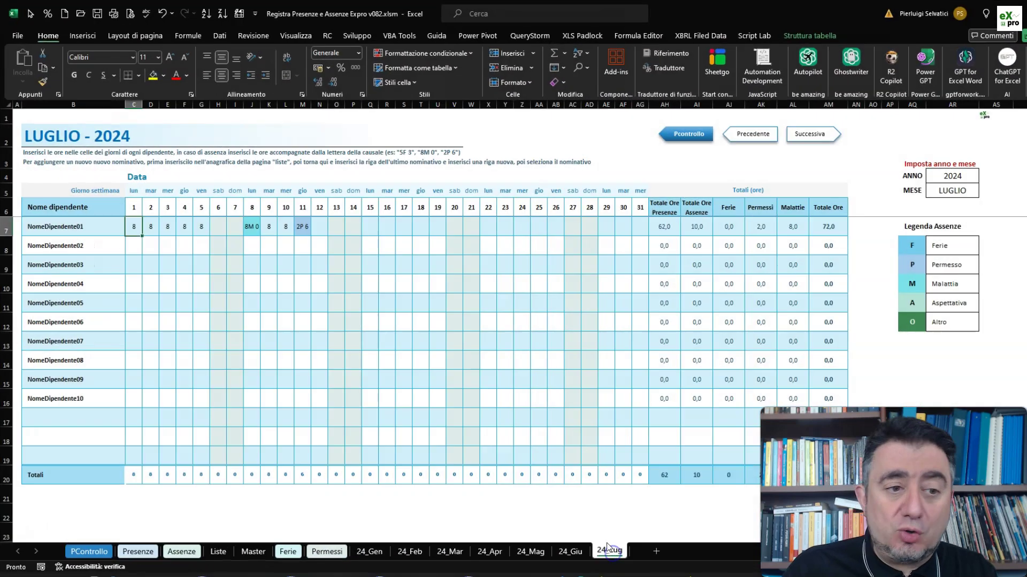
Insert a blank employee row at row 18 of the July 2024 grid
{"action": "left_click", "coordinate": [6, 437]}
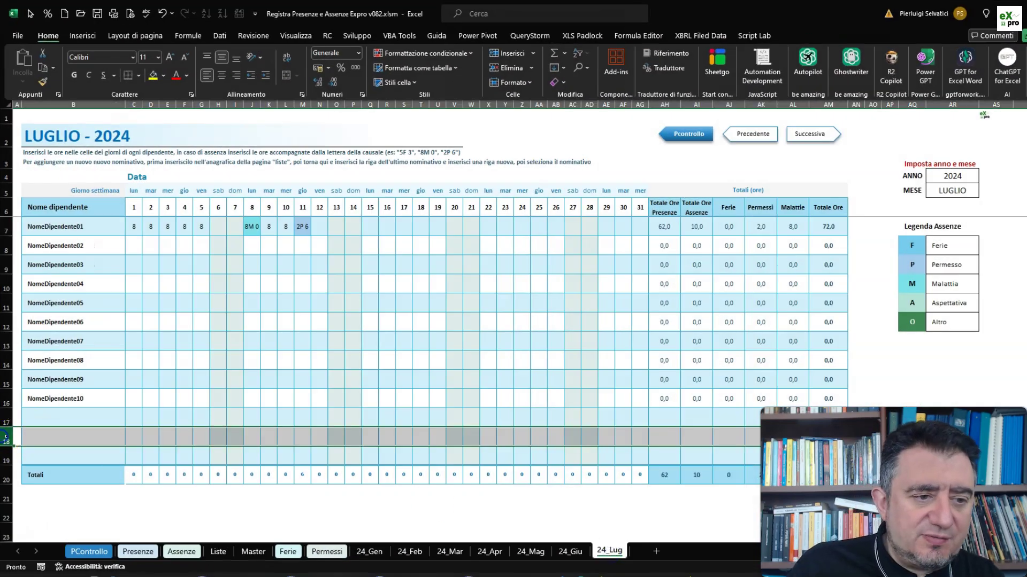
{"action": "right_click", "coordinate": [6, 438]}
{"action": "left_click", "coordinate": [60, 332]}
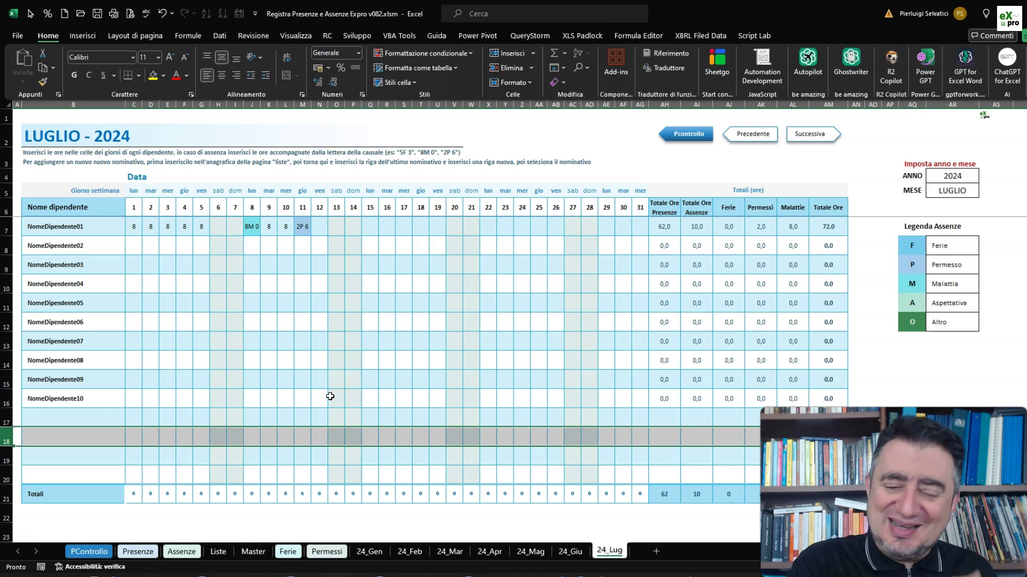
{"action": "left_click", "coordinate": [141, 419]}
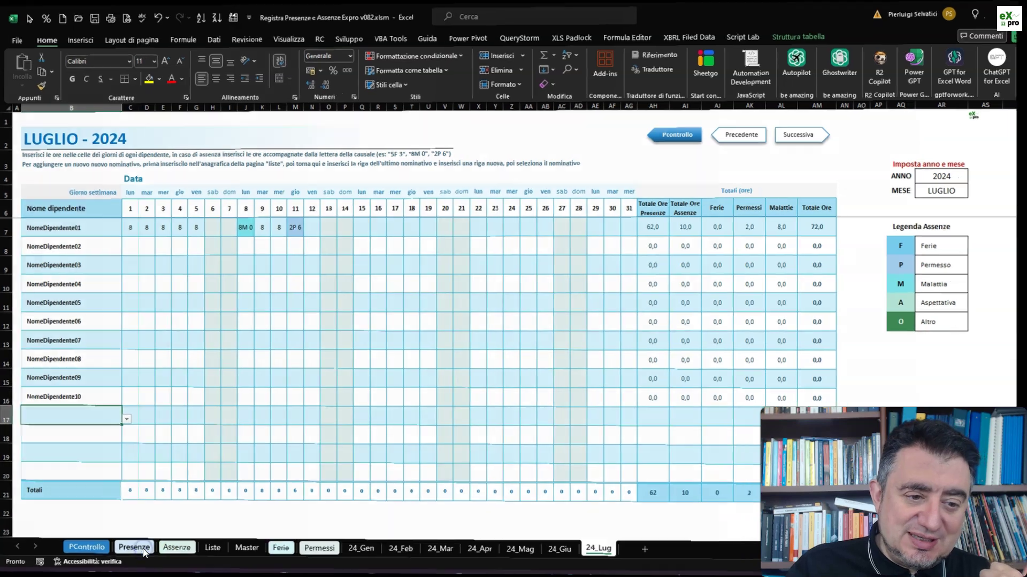
Insert two blank rows at row 19 of the Presenze summary table
{"action": "left_click", "coordinate": [142, 549]}
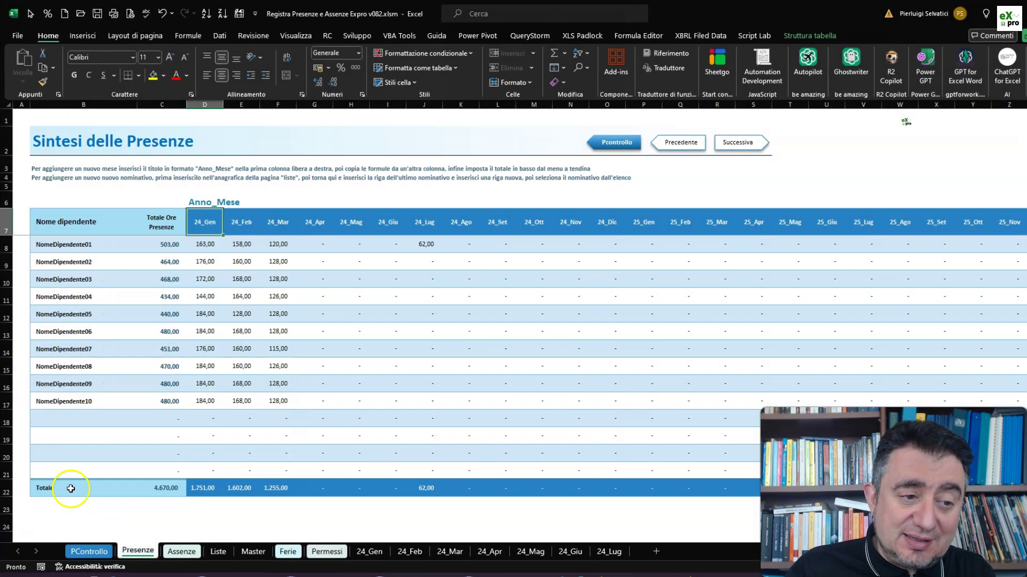
{"action": "left_click", "coordinate": [7, 441]}
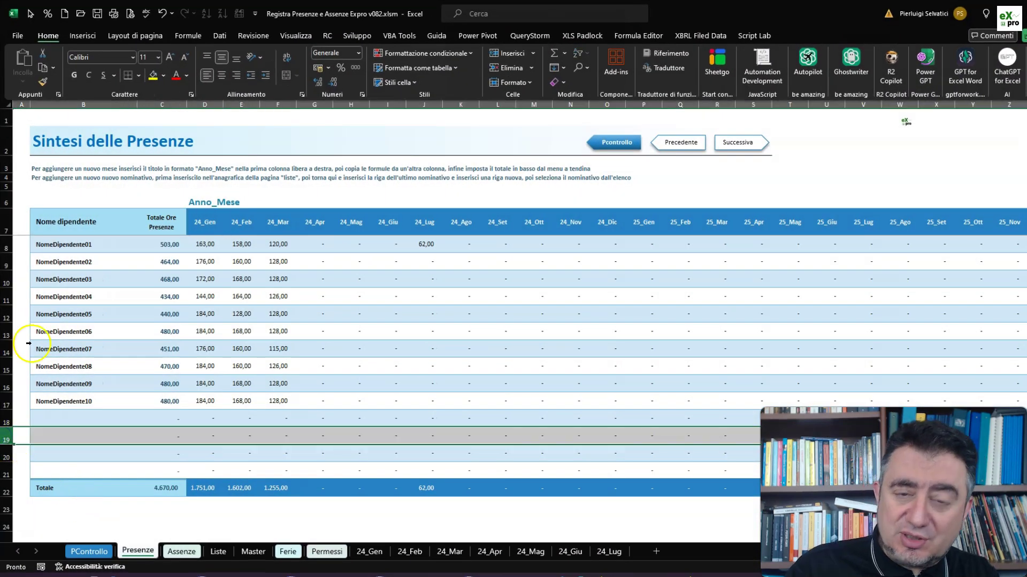
{"action": "key", "text": "ctrl+plus"}
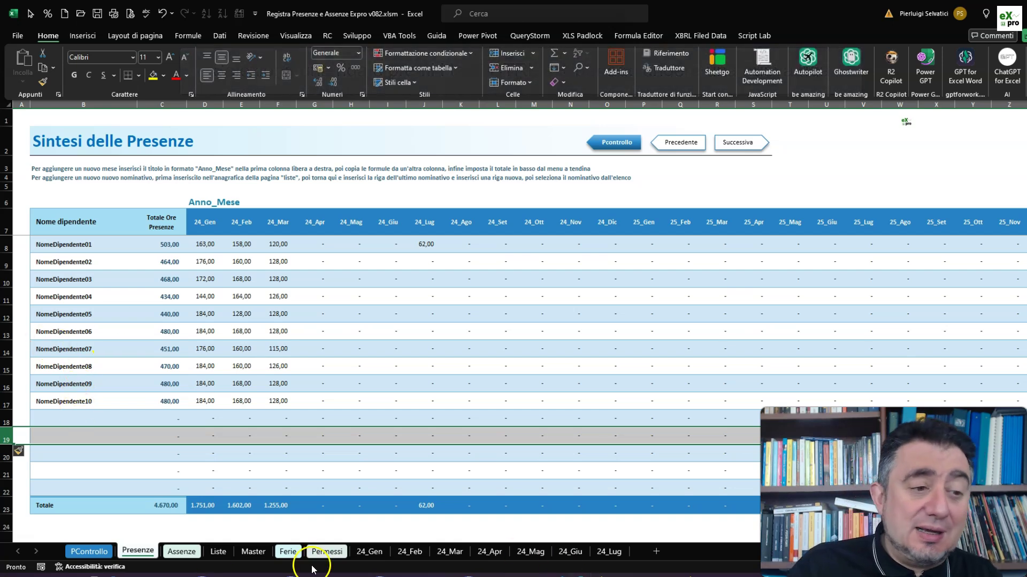
{"action": "right_click", "coordinate": [8, 435]}
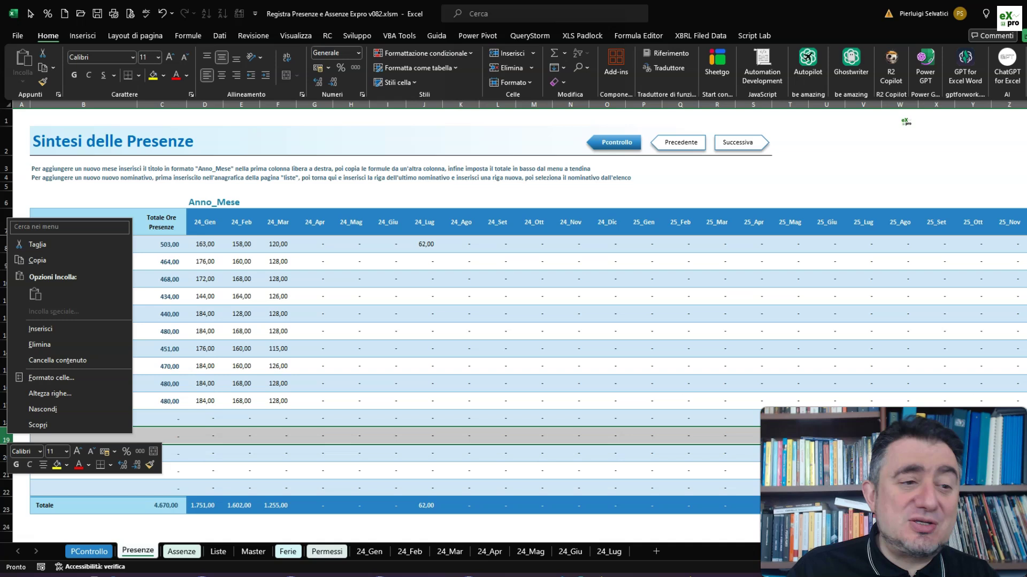
{"action": "left_click", "coordinate": [53, 329]}
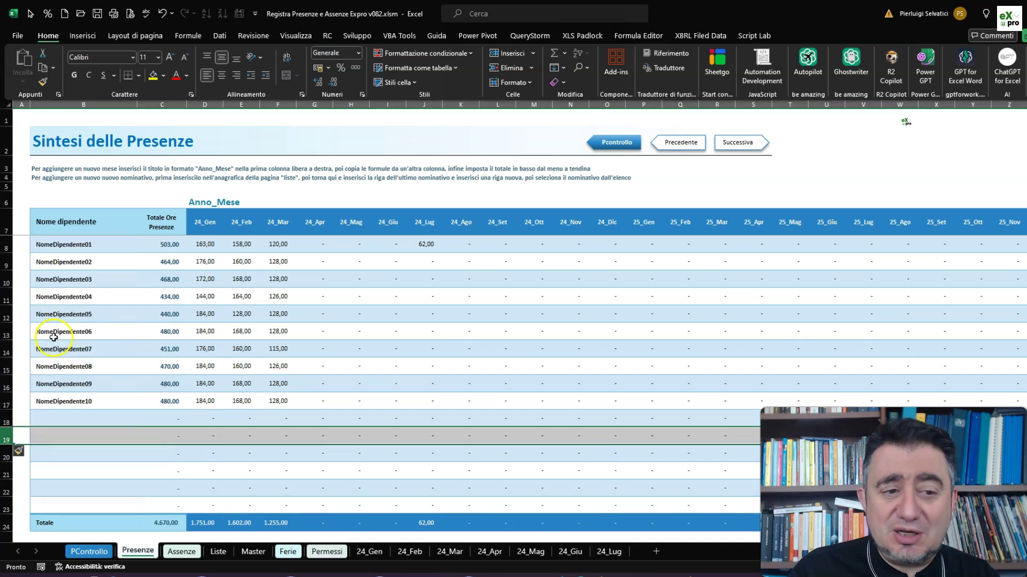
Test the row 18 name dropdown with NomeDipendente10, clear it, and go to Liste
{"action": "left_click", "coordinate": [410, 418]}
{"action": "scroll", "coordinate": [185, 354], "scroll_direction": "down", "scroll_amount": 2}
{"action": "scroll", "coordinate": [74, 281], "scroll_direction": "down", "scroll_amount": 1}
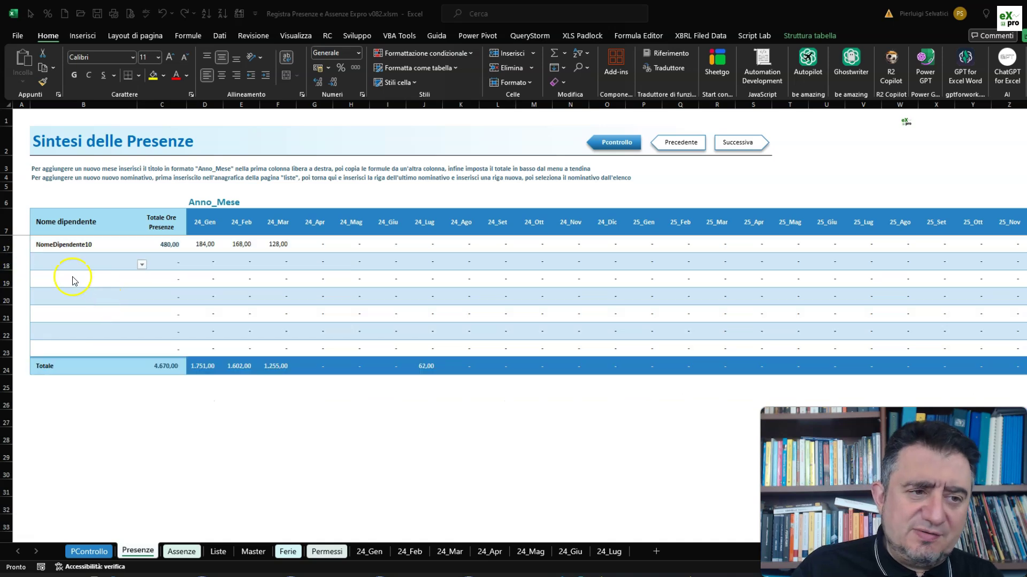
{"action": "left_click", "coordinate": [142, 266]}
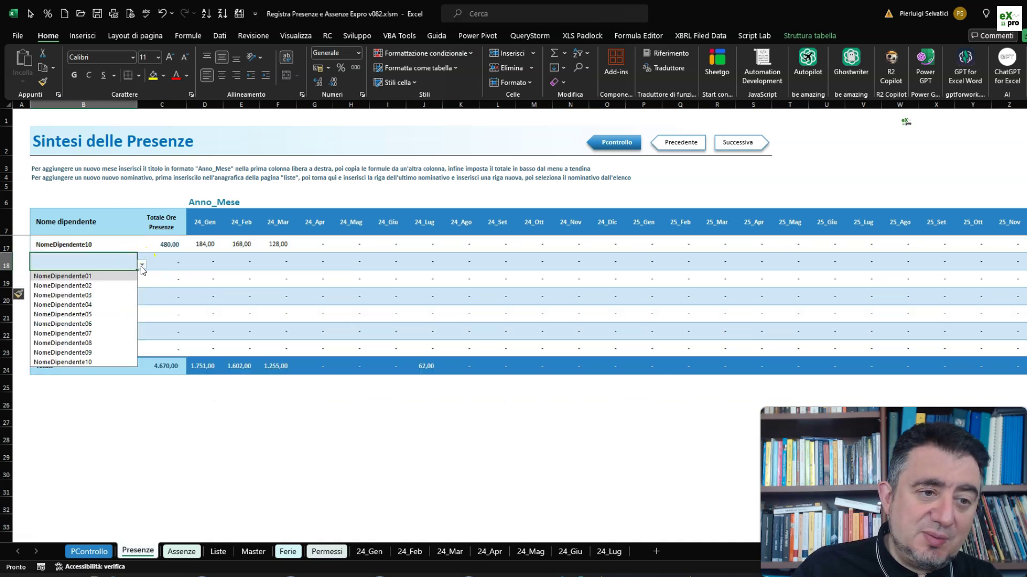
{"action": "left_click", "coordinate": [80, 338]}
{"action": "scroll", "coordinate": [161, 371], "scroll_direction": "up", "scroll_amount": 3}
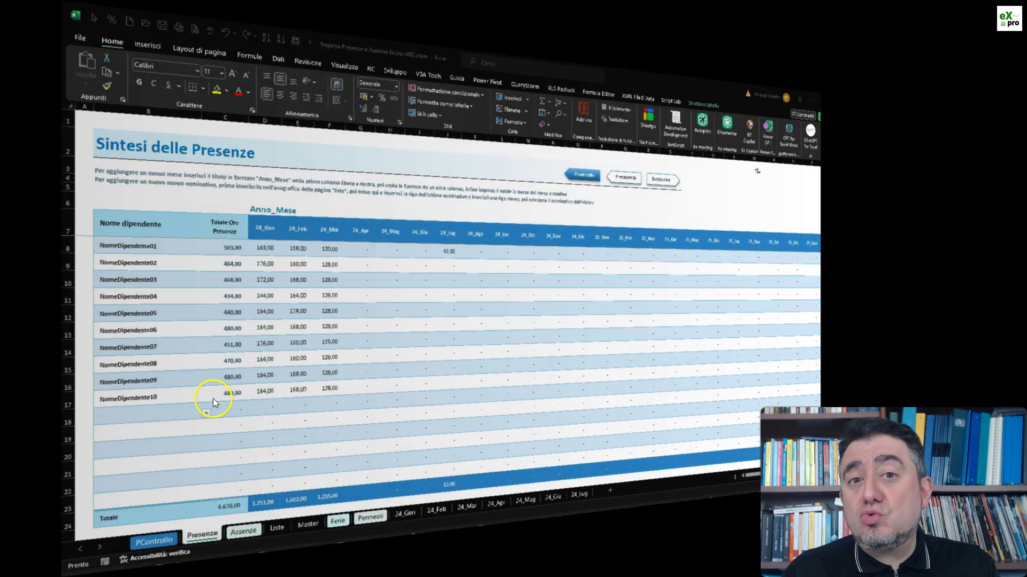
{"action": "key", "text": "Delete"}
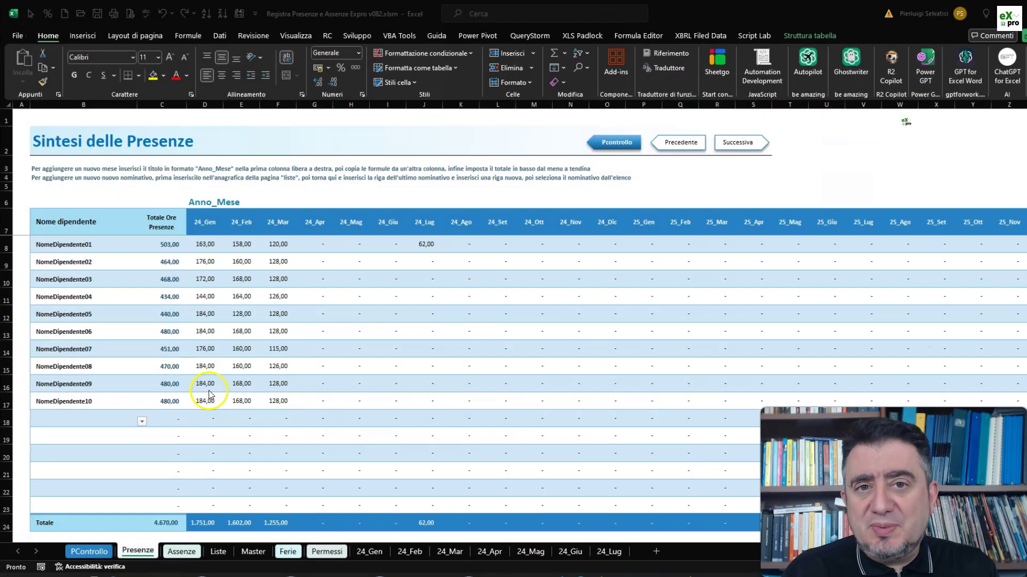
{"action": "left_click", "coordinate": [217, 550]}
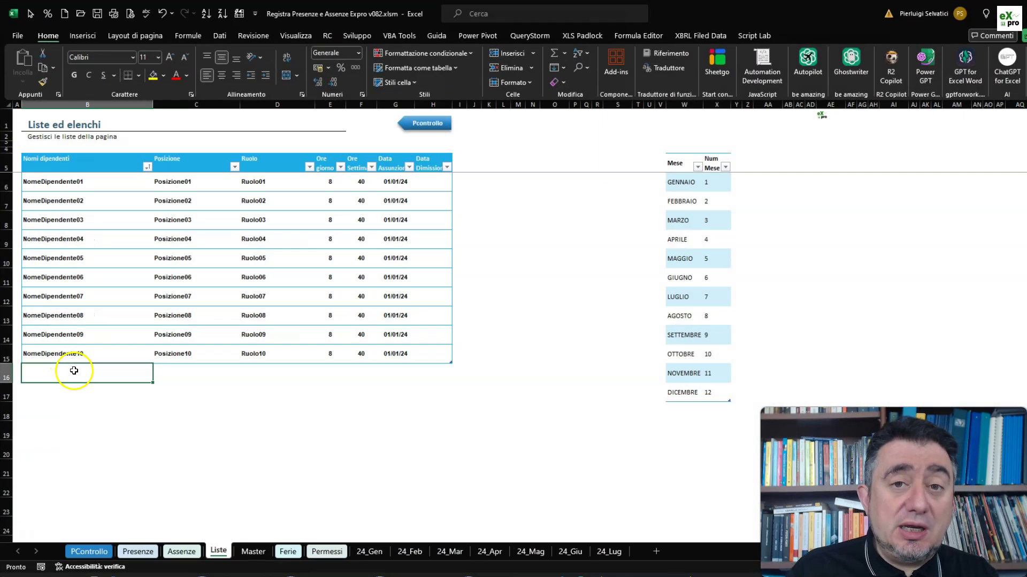
Add employee 'Nuovo nome' to Liste with 8 daily hours, 40 weekly hours, hired 15/05/24
{"action": "type", "text": "Nuovo nome"}
{"action": "key", "text": "Tab"}
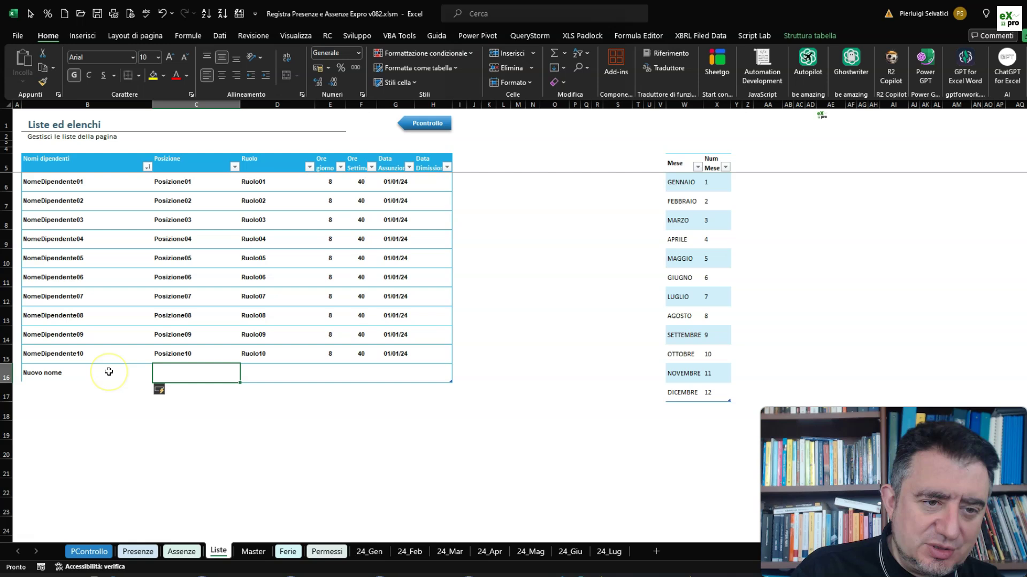
{"action": "key", "text": "Tab"}
{"action": "key", "text": "Tab"}
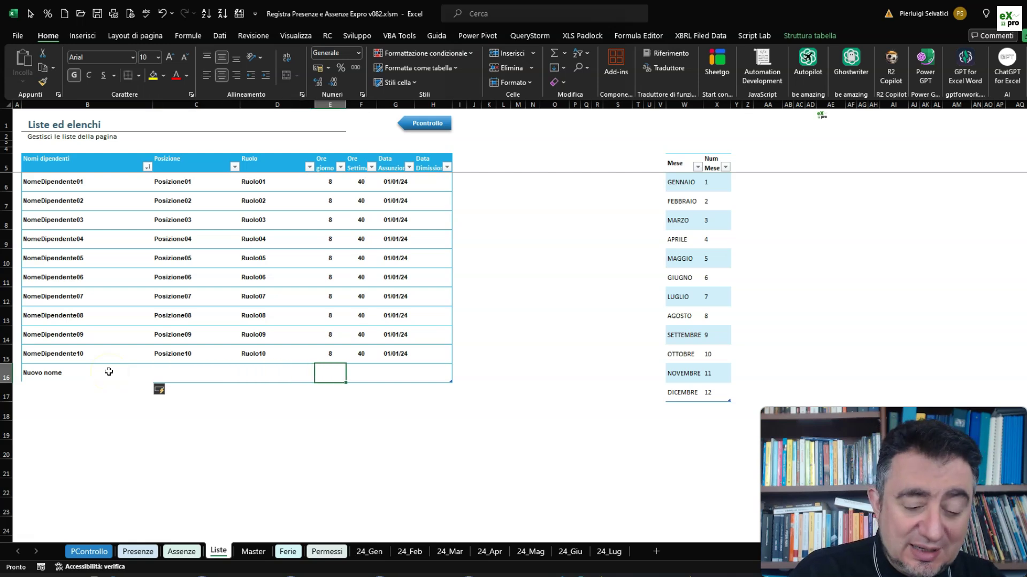
{"action": "type", "text": "8"}
{"action": "key", "text": "Tab"}
{"action": "type", "text": "40"}
{"action": "key", "text": "Tab"}
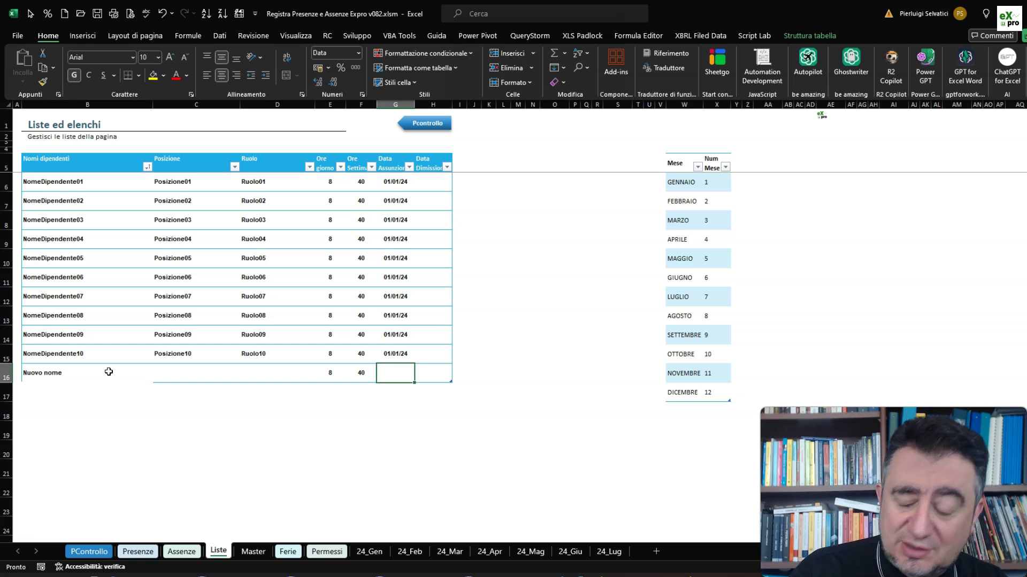
{"action": "type", "text": "15/5/24"}
{"action": "key", "text": "Left"}
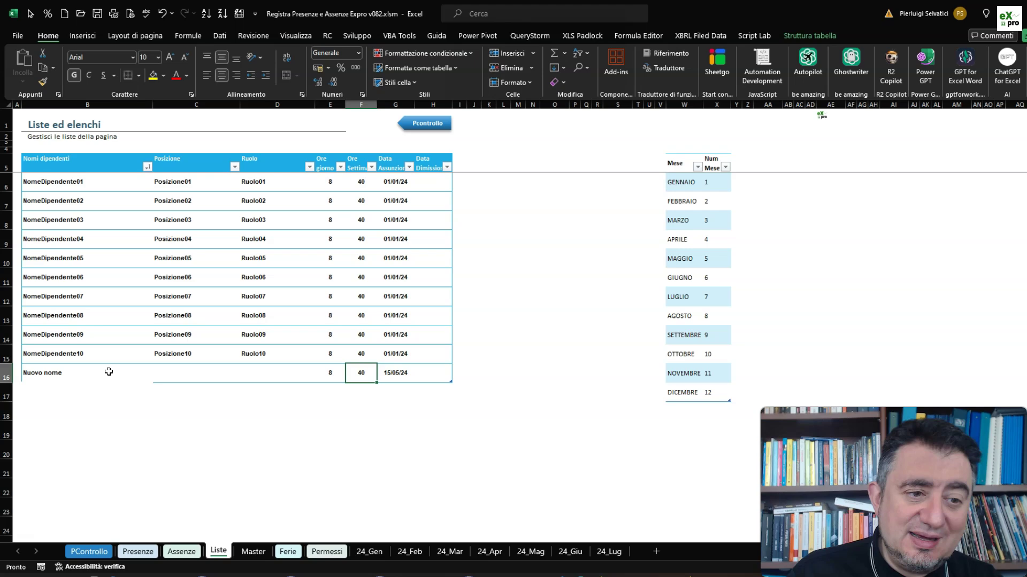
Set the Presenze row 18 employee to Nuovo nome, then change it to NomeDipendente05
{"action": "left_click", "coordinate": [138, 552]}
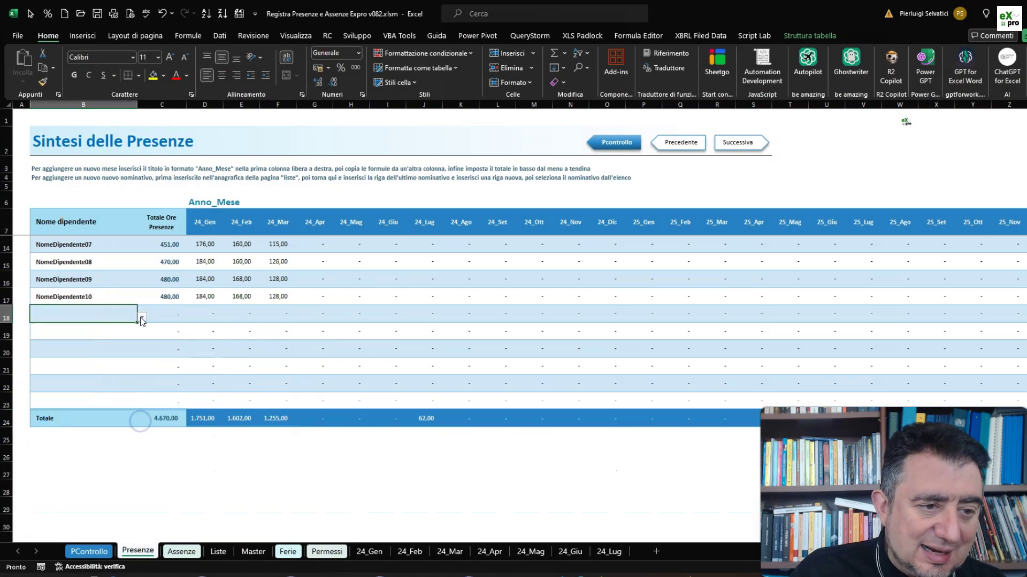
{"action": "left_click", "coordinate": [143, 318]}
{"action": "left_click", "coordinate": [74, 420]}
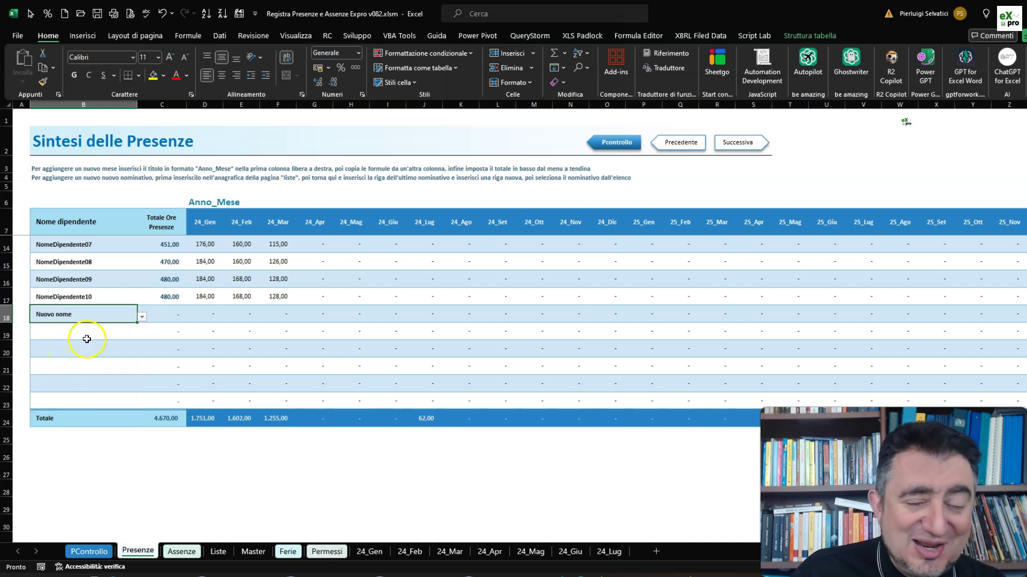
{"action": "scroll", "coordinate": [366, 427], "scroll_direction": "up", "scroll_amount": 2}
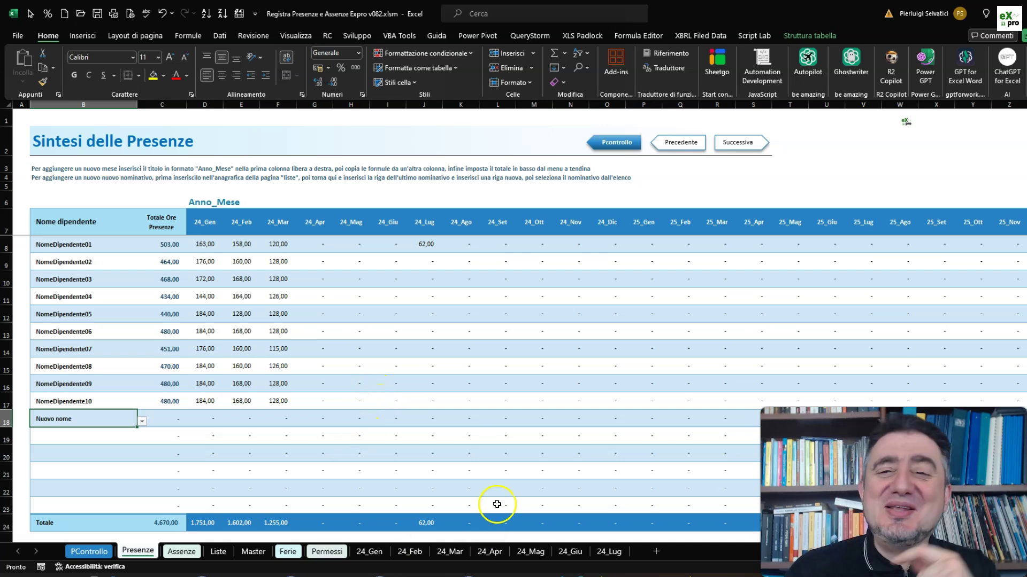
{"action": "scroll", "coordinate": [130, 526], "scroll_direction": "down", "scroll_amount": 2}
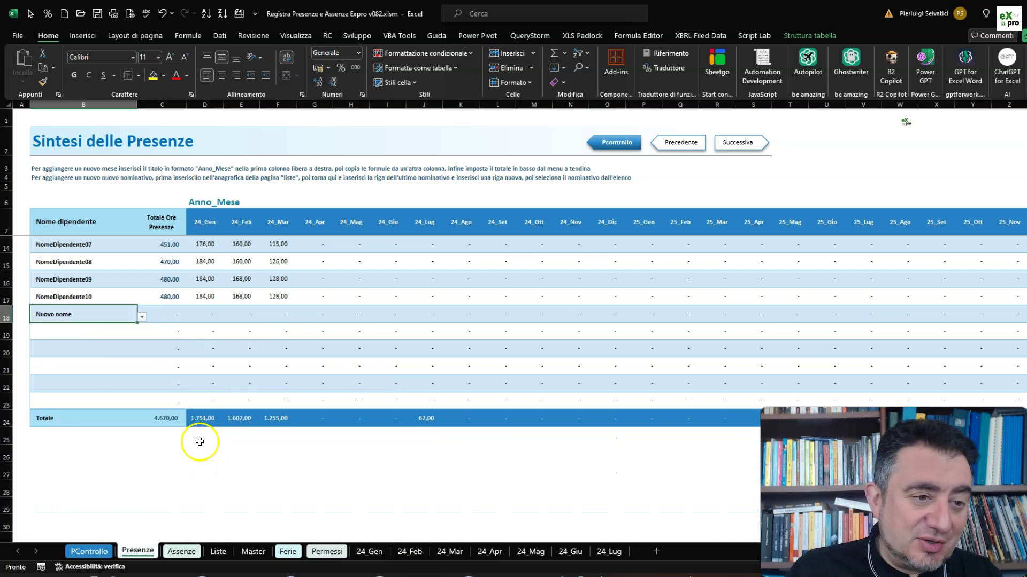
{"action": "left_click", "coordinate": [142, 316]}
{"action": "left_click", "coordinate": [102, 369]}
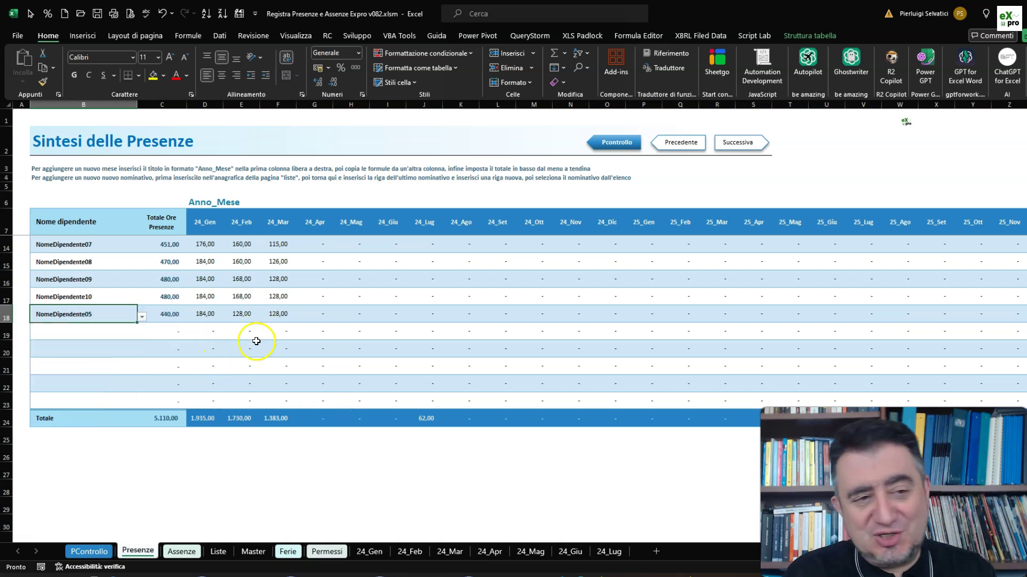
{"action": "scroll", "coordinate": [251, 326], "scroll_direction": "up", "scroll_amount": 2}
{"action": "scroll", "coordinate": [437, 392], "scroll_direction": "down", "scroll_amount": 2}
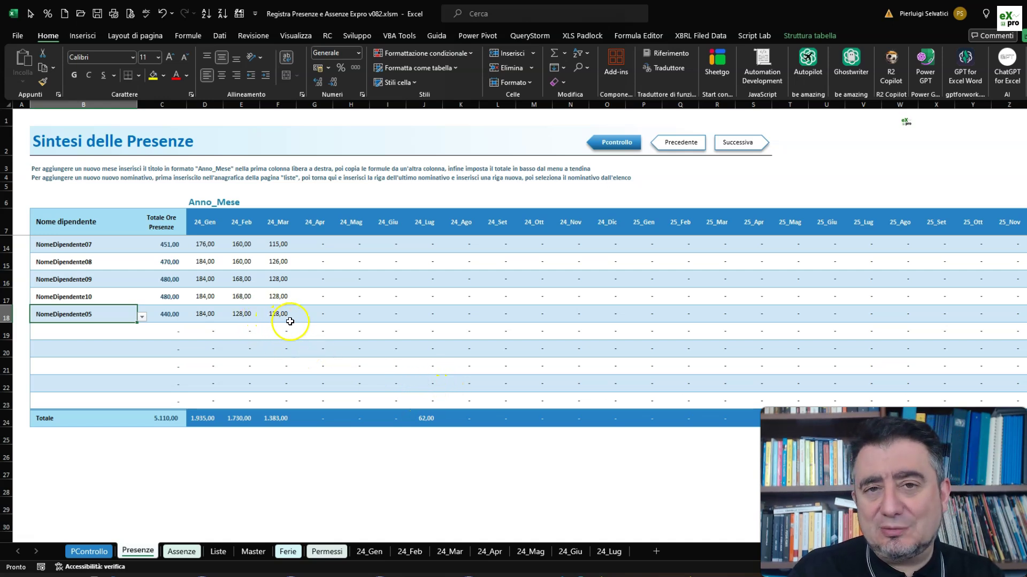
{"action": "left_click", "coordinate": [343, 322]}
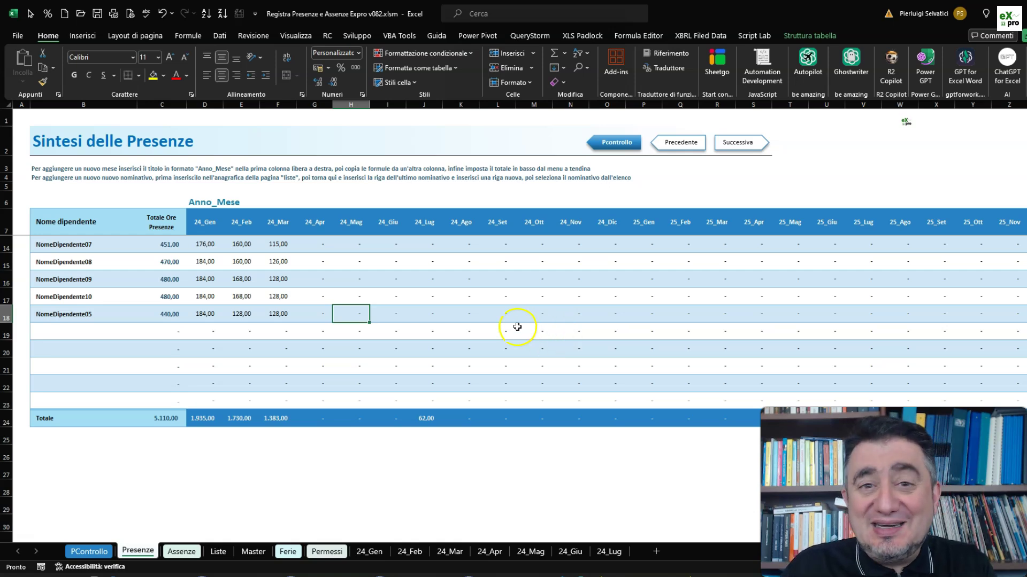
Select the 24_Gen month header on the Presenze summary
{"action": "left_click", "coordinate": [213, 221]}
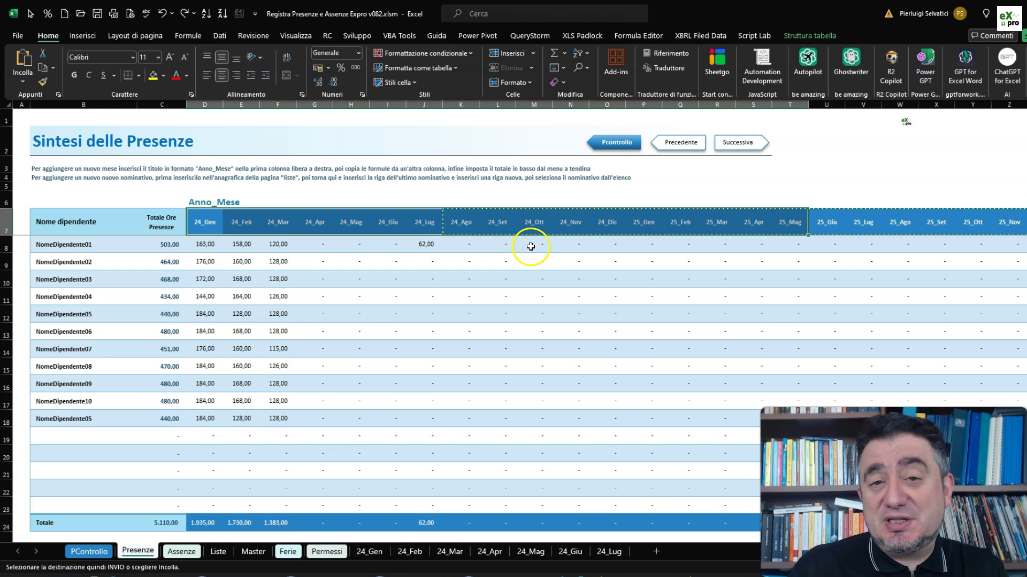
Rename the first two Presenze month headers to 24_Giu and 24_Lug
{"action": "left_click", "coordinate": [570, 222]}
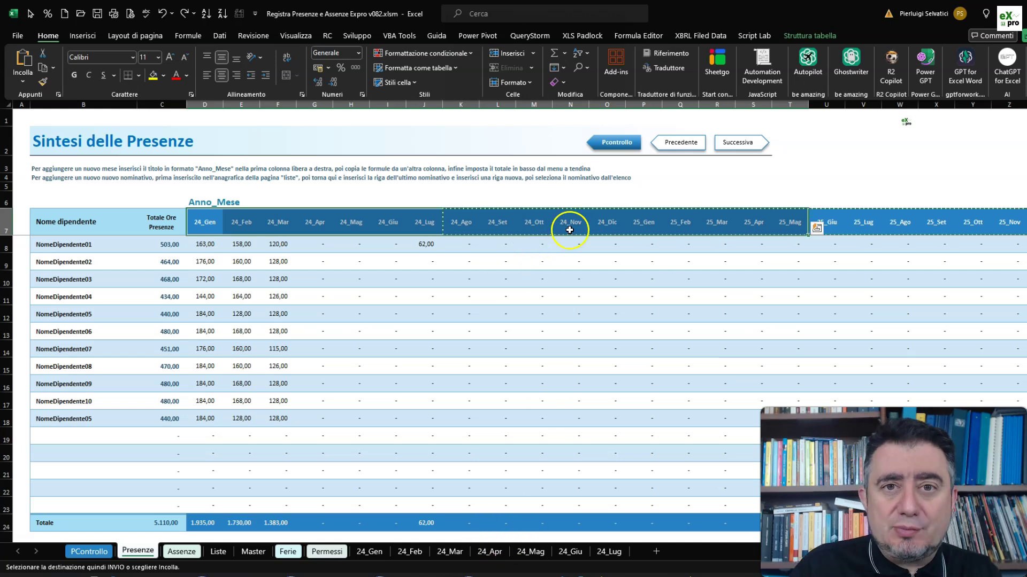
{"action": "left_click", "coordinate": [203, 222]}
{"action": "key", "text": "Return"}
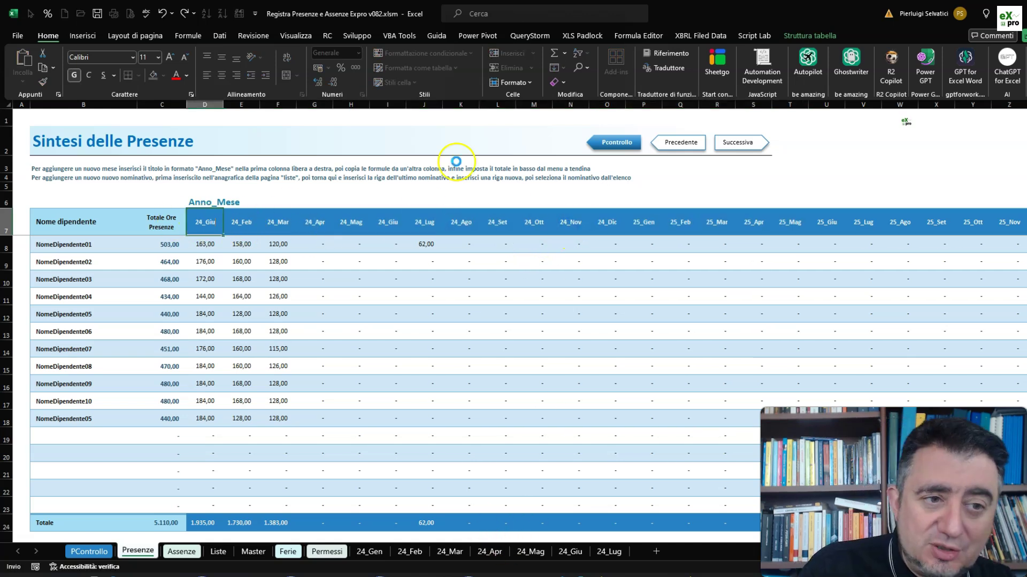
{"action": "key", "text": "Return"}
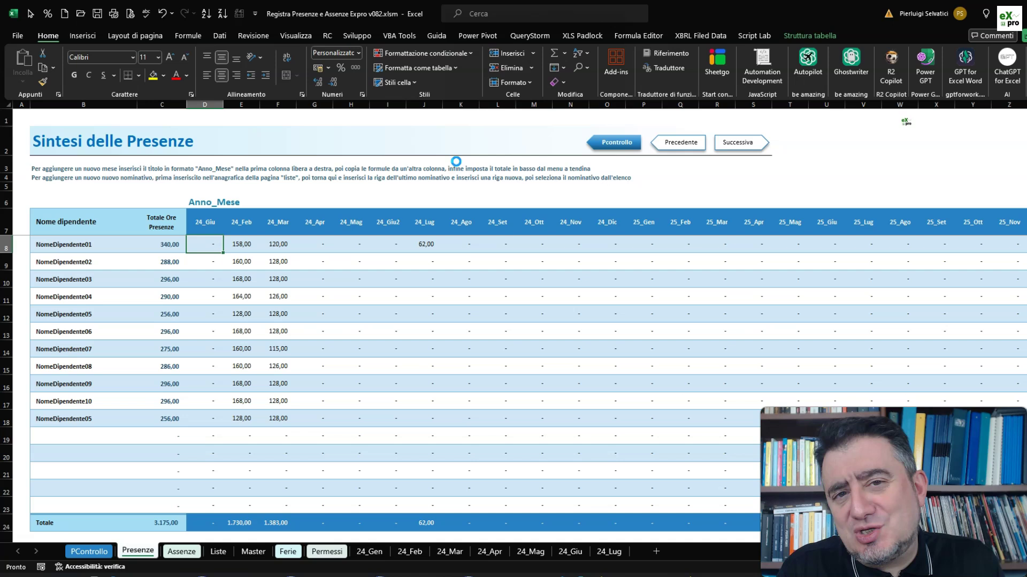
{"action": "left_click", "coordinate": [241, 222]}
{"action": "type", "text": "24_Lug"}
{"action": "key", "text": "Tab"}
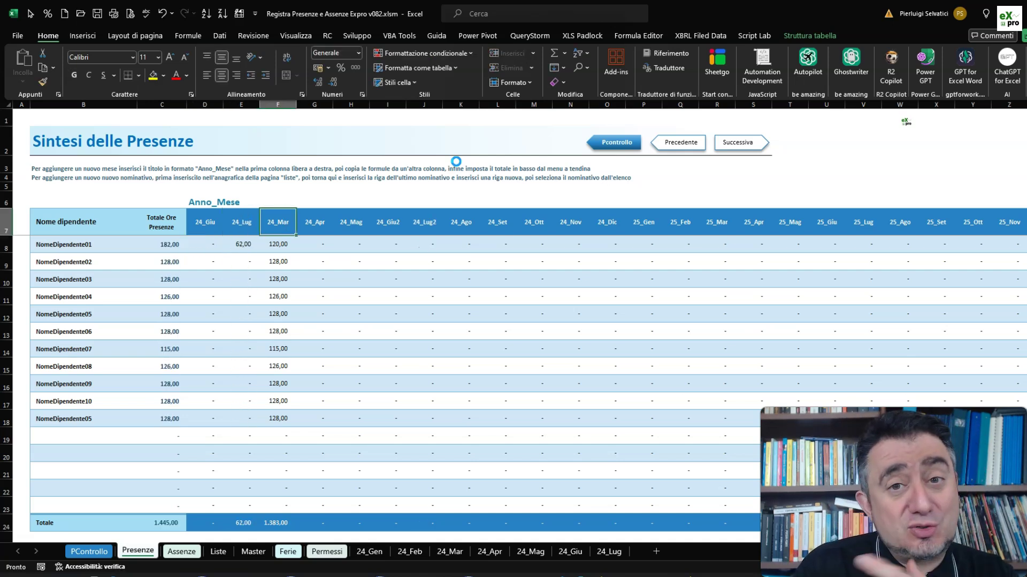
{"action": "key", "text": "Right"}
{"action": "key", "text": "Right"}
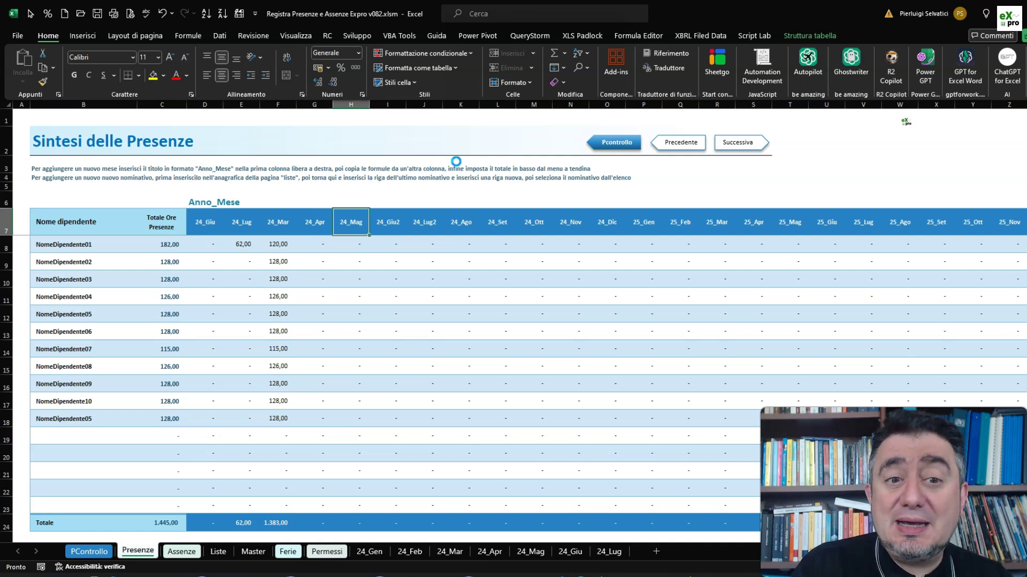
{"action": "key", "text": "Right"}
{"action": "key", "text": "Right"}
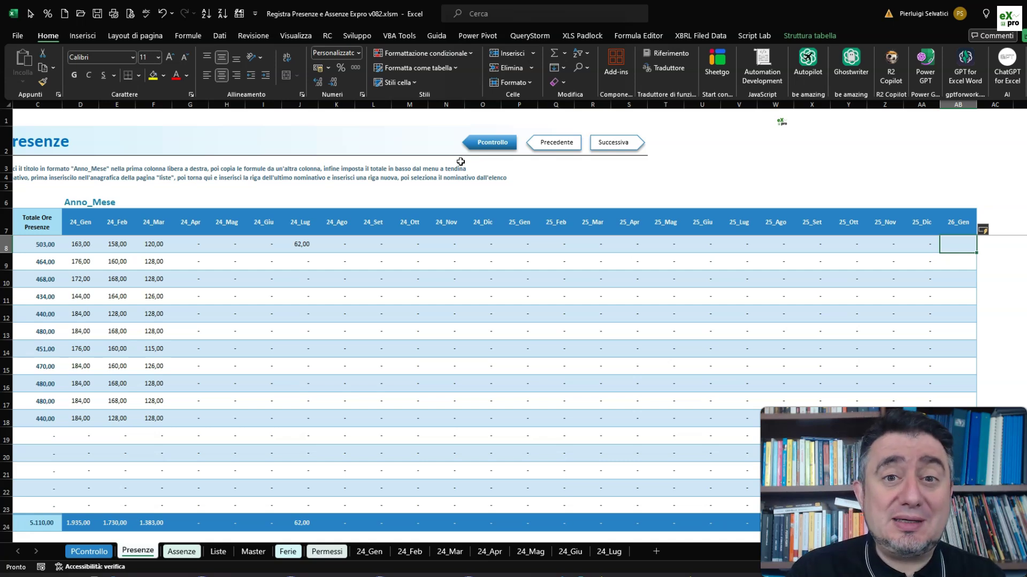
Copy the 25_Dic column formulas into the new 26_Gen column
{"action": "key", "text": "Left"}
{"action": "key", "text": "ctrl+shift+Down"}
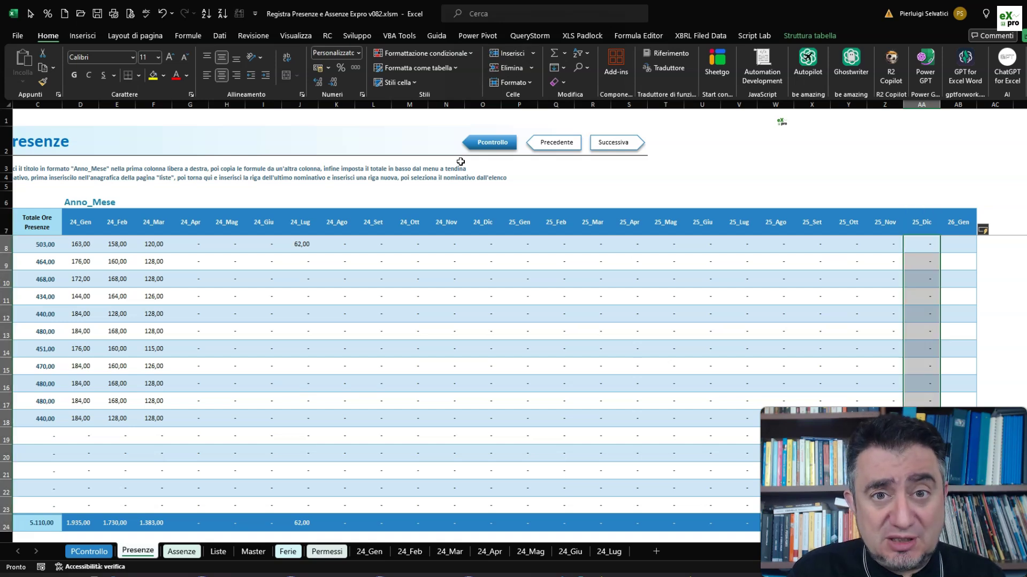
{"action": "key", "text": "Up"}
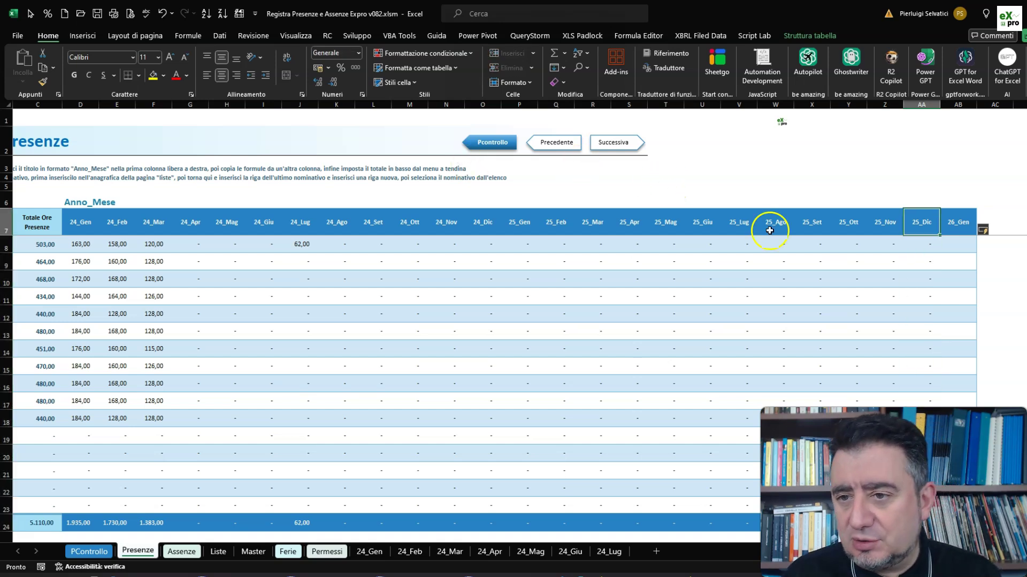
{"action": "left_click", "coordinate": [919, 210]}
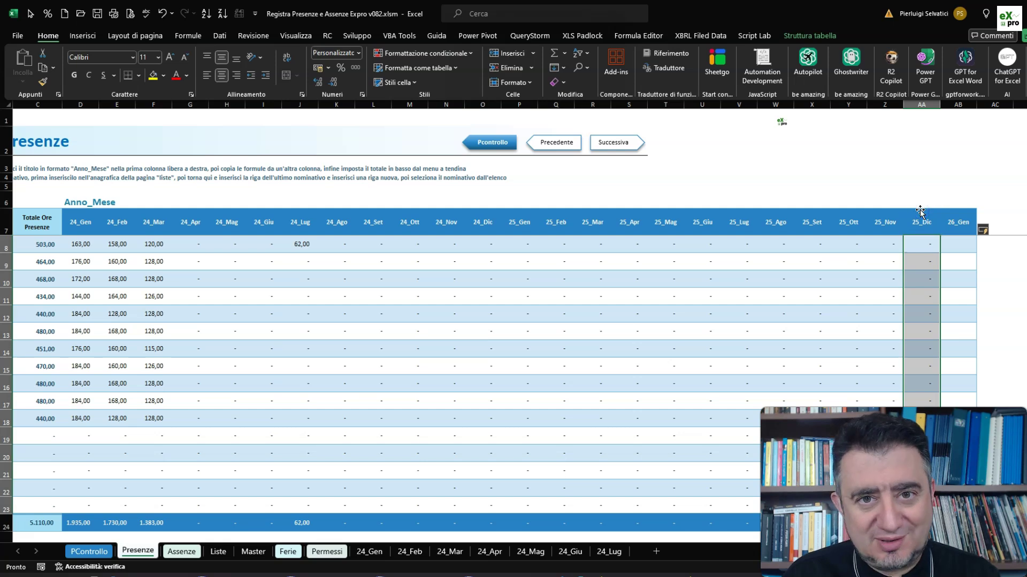
{"action": "key", "text": "ctrl+c"}
{"action": "left_click", "coordinate": [964, 240]}
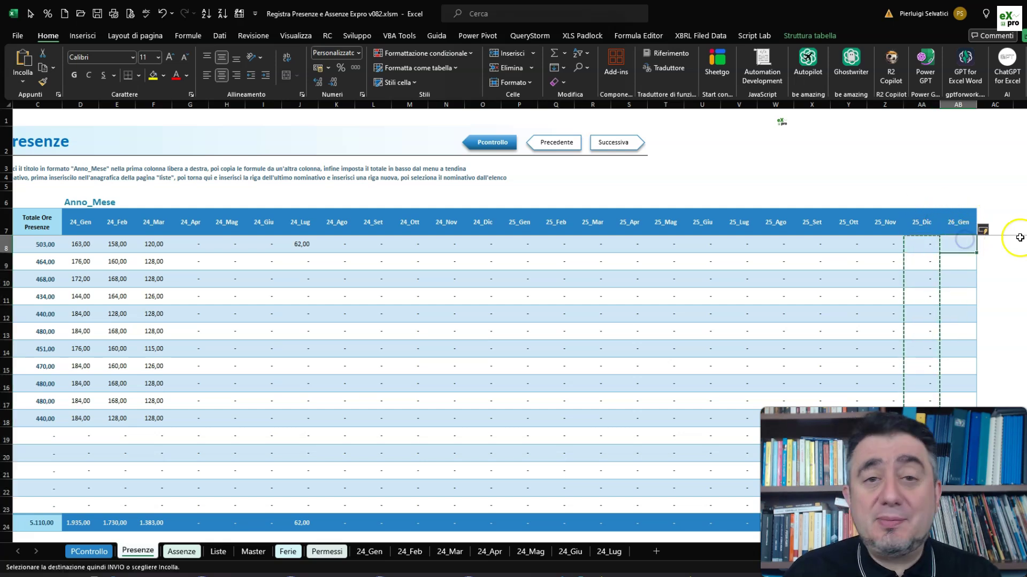
{"action": "key", "text": "ctrl+v"}
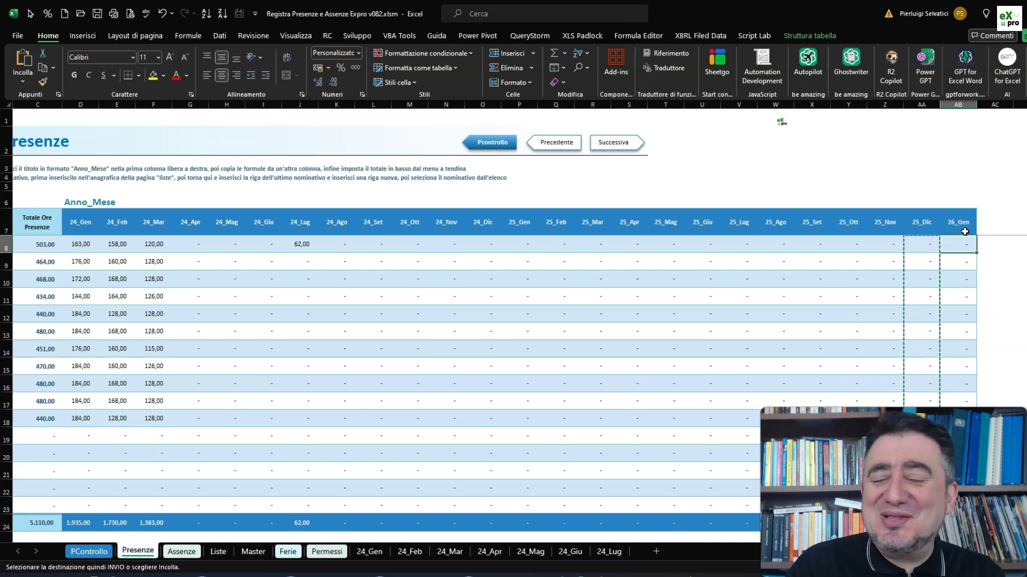
Return to the start of the table and open the Assenze summary sheet
{"action": "key", "text": "Up"}
{"action": "key", "text": "ctrl+Left"}
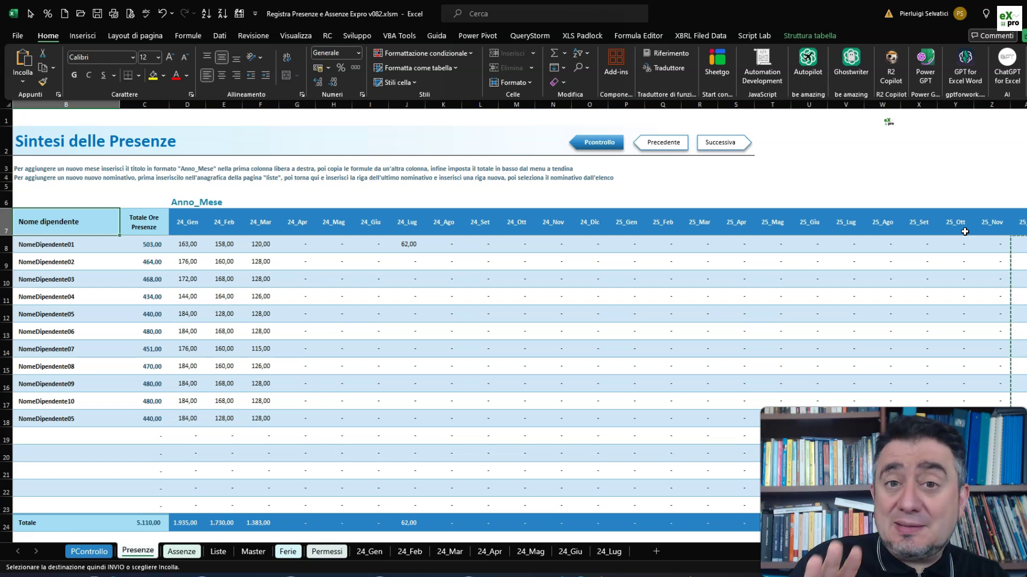
{"action": "left_click", "coordinate": [182, 552]}
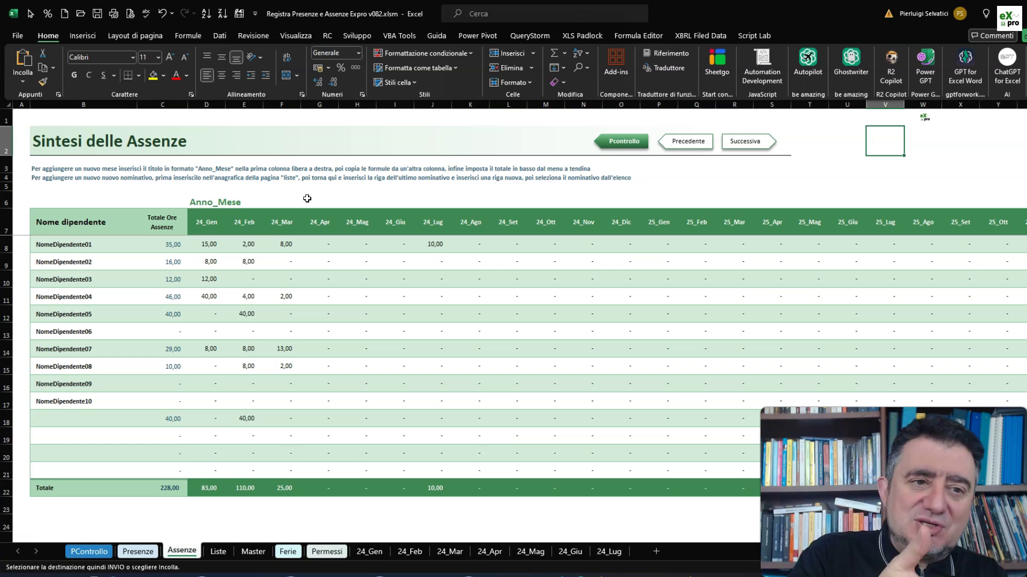
{"action": "left_click", "coordinate": [203, 215]}
{"action": "left_click", "coordinate": [205, 216]}
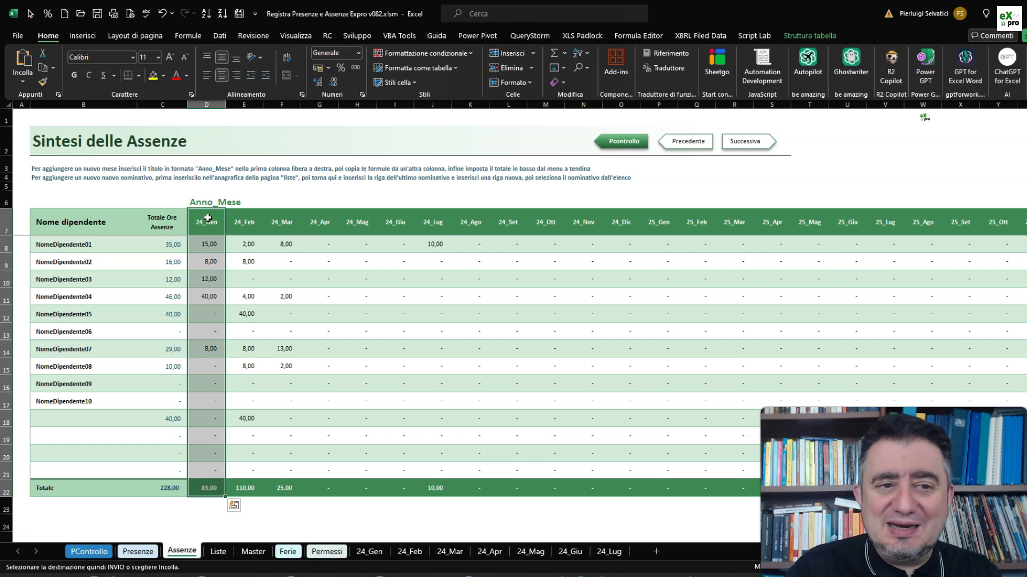
{"action": "left_click", "coordinate": [207, 218]}
{"action": "key", "text": "ctrl+Right"}
{"action": "key", "text": "Right"}
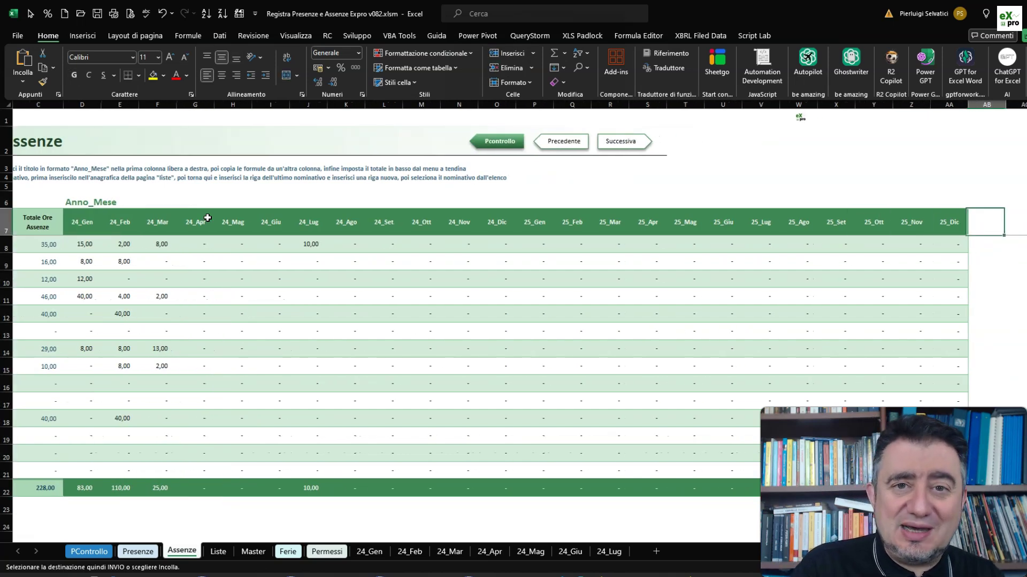
{"action": "key", "text": "Home"}
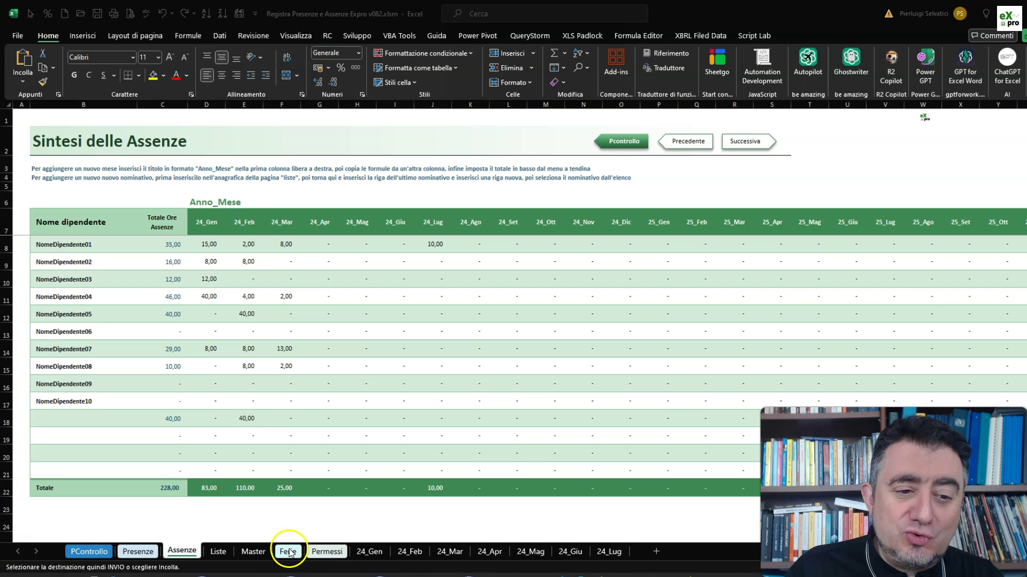
Switch between the Ferie and Permessi sheets, ending on Calcolo delle Ferie
{"action": "left_click", "coordinate": [288, 552]}
{"action": "left_click", "coordinate": [325, 552]}
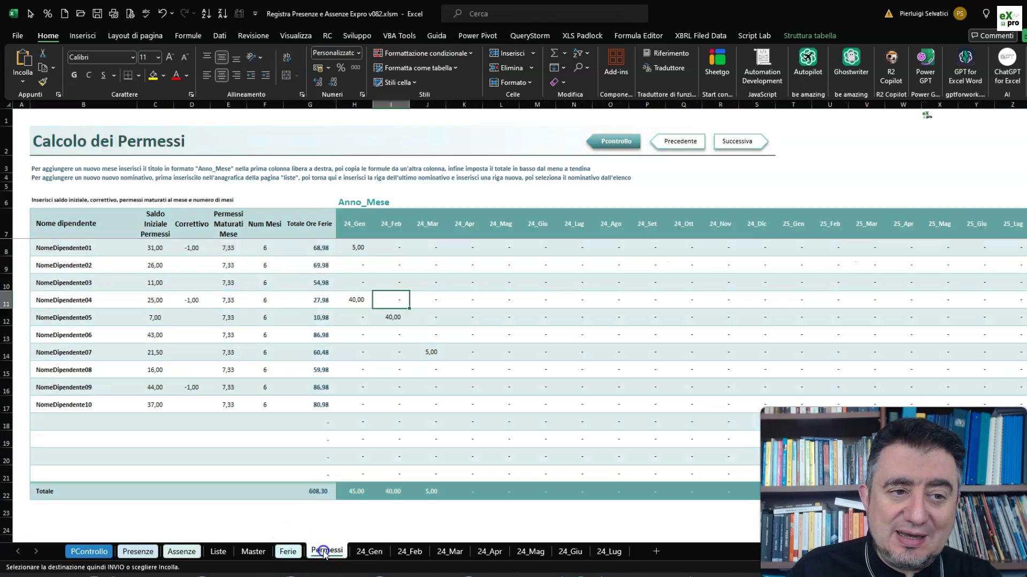
{"action": "left_click", "coordinate": [298, 555]}
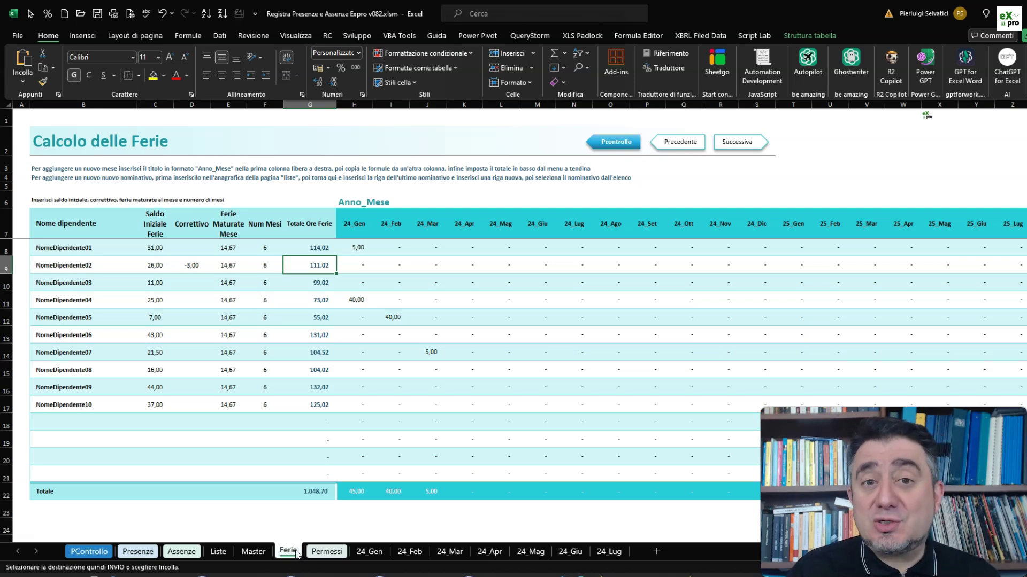
{"action": "left_click", "coordinate": [293, 557]}
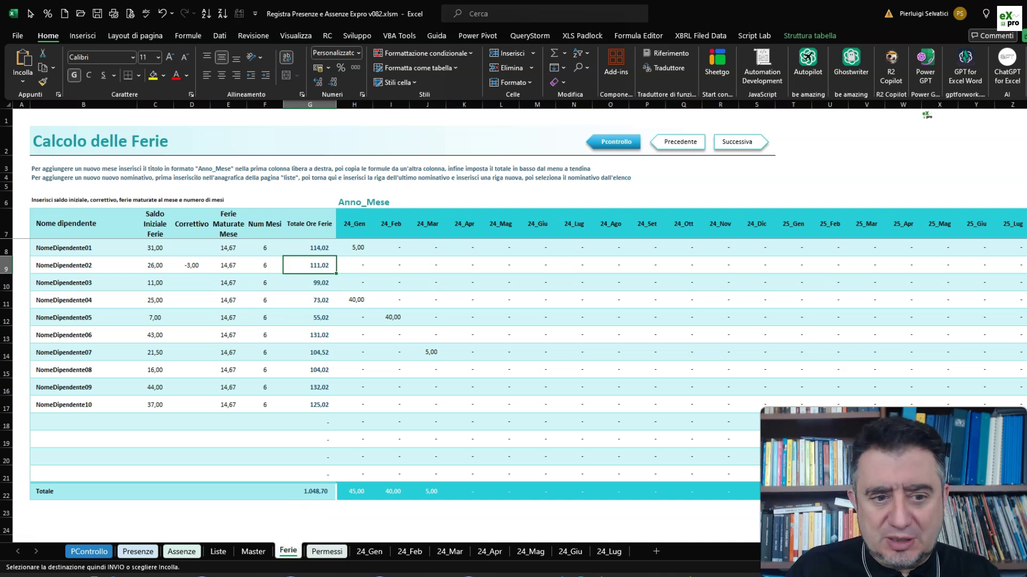
Review NomeDipendente01's starting balance, total vacation hours, and the Saldo Iniziale Ferie and Correttivo headers
{"action": "left_click", "coordinate": [110, 264]}
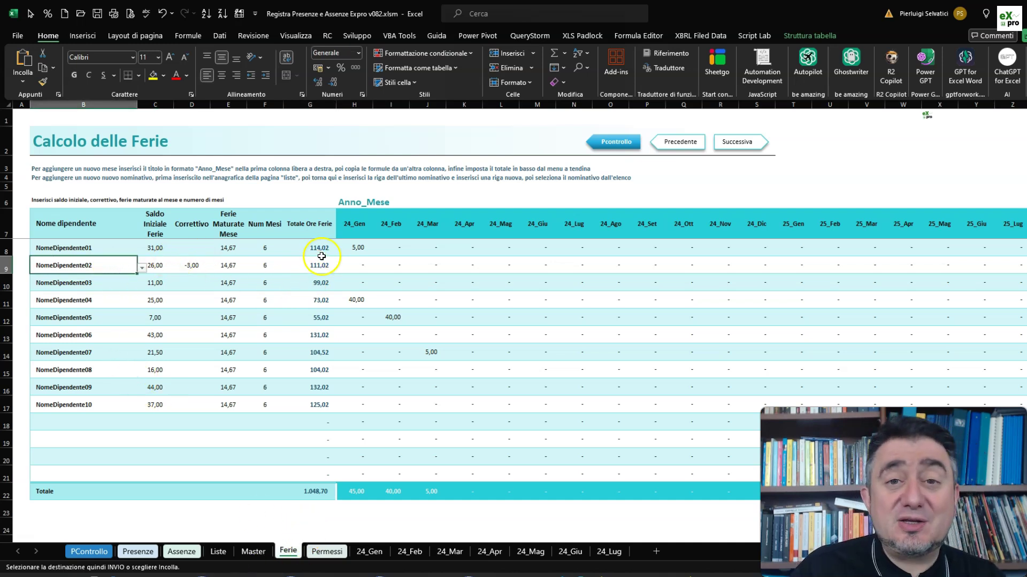
{"action": "key", "text": "Up"}
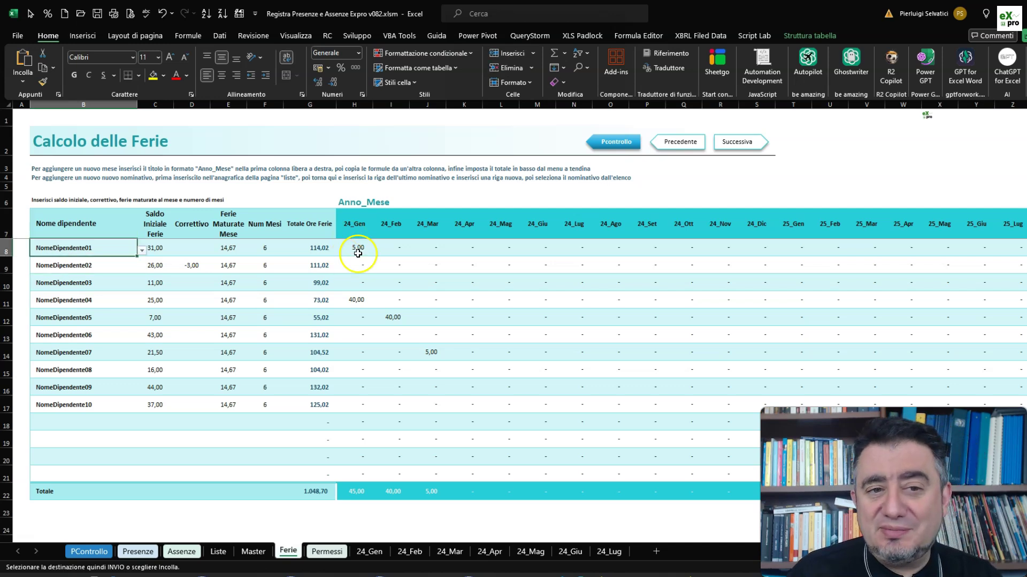
{"action": "left_click", "coordinate": [317, 245]}
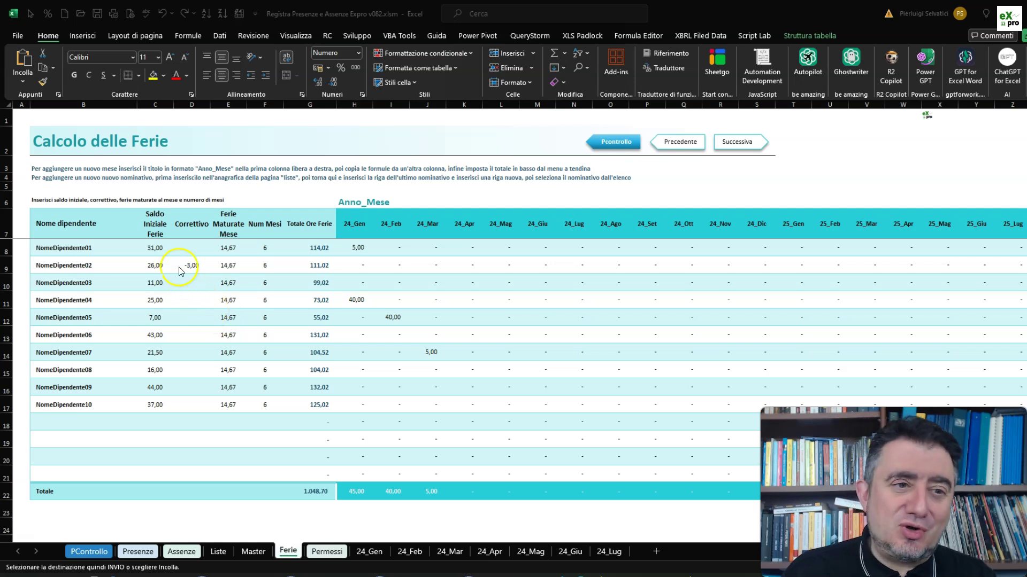
{"action": "left_click", "coordinate": [155, 248]}
{"action": "left_click", "coordinate": [150, 222]}
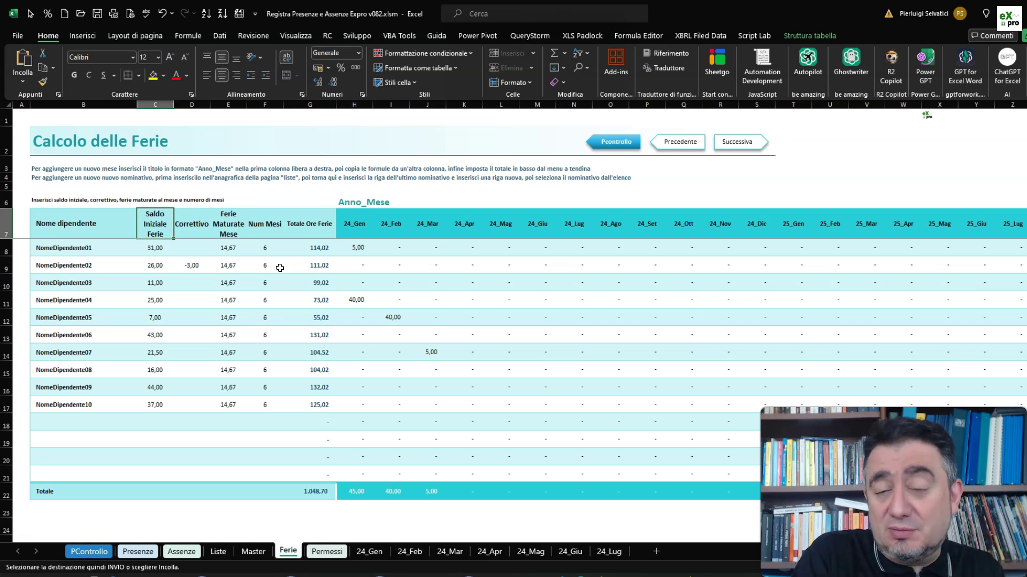
{"action": "key", "text": "Right"}
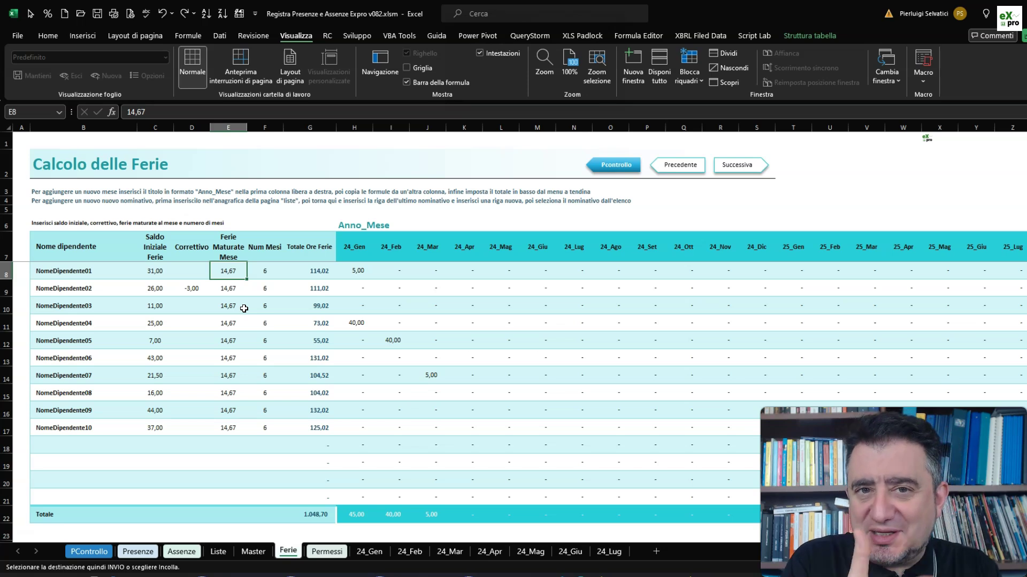
{"action": "key", "text": "Right"}
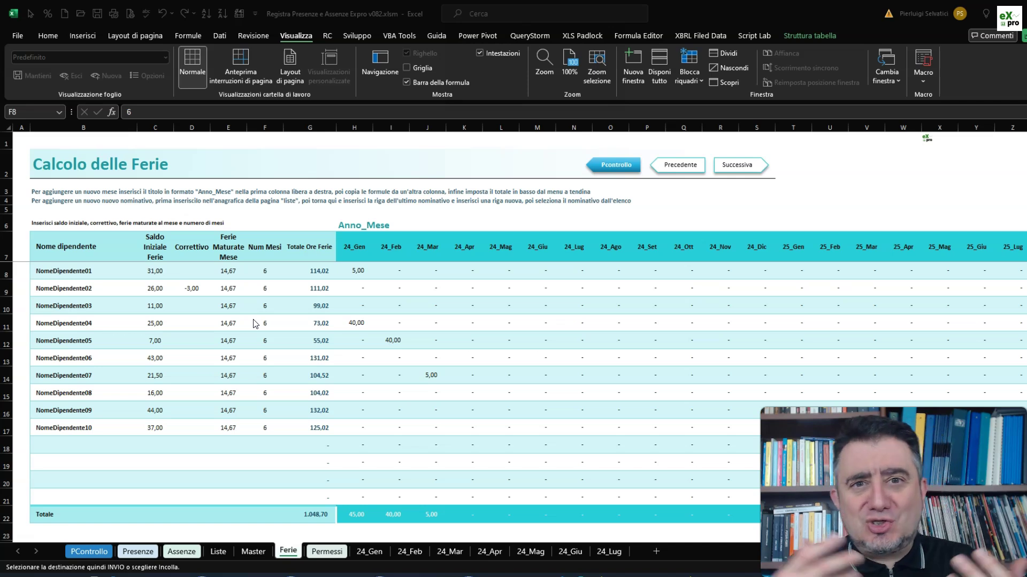
{"action": "left_click", "coordinate": [328, 248]}
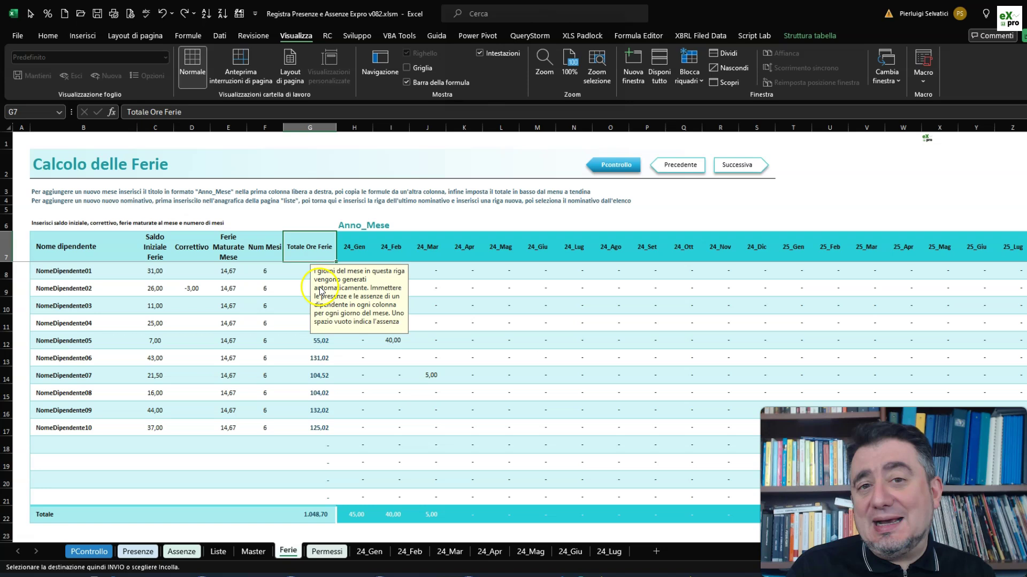
{"action": "left_click", "coordinate": [288, 279]}
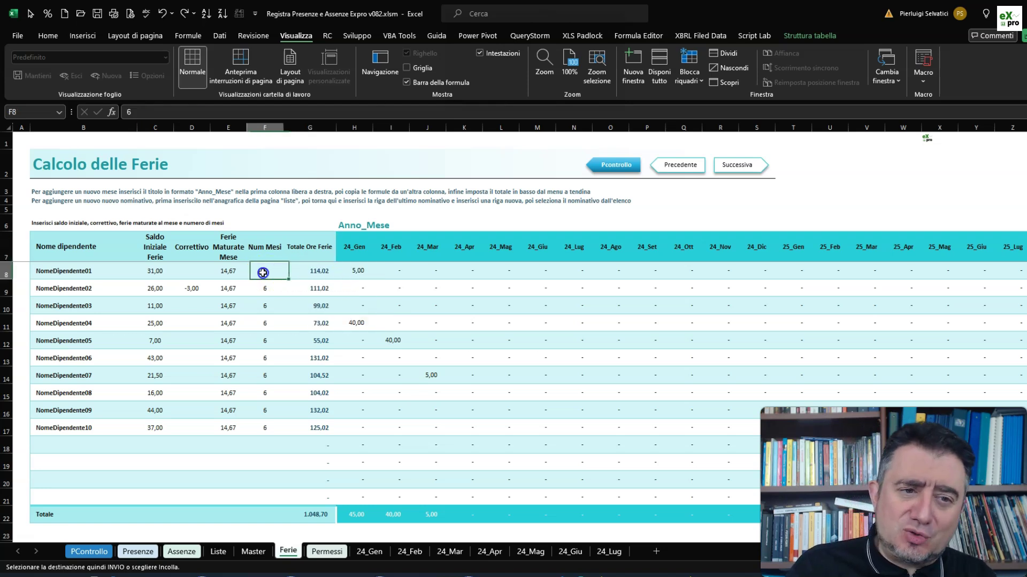
{"action": "left_click_drag", "start_coordinate": [262, 272], "coordinate": [154, 271]}
{"action": "key", "text": "ctrl+v"}
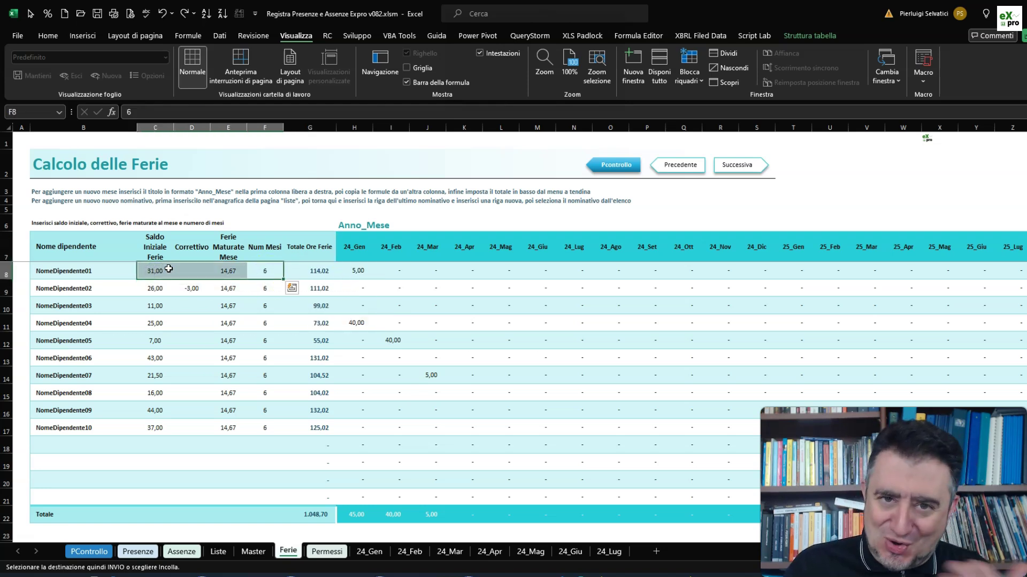
On the Permessi sheet, check the Saldo Iniziale Permessi header and the first employee's monthly leave cells H8:X8
{"action": "left_click", "coordinate": [327, 552]}
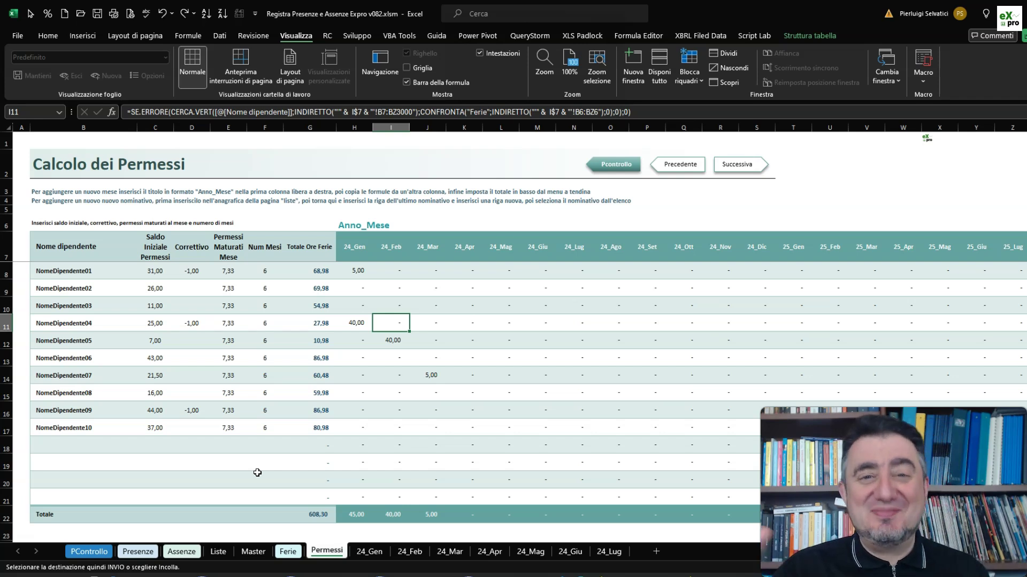
{"action": "left_click", "coordinate": [168, 248]}
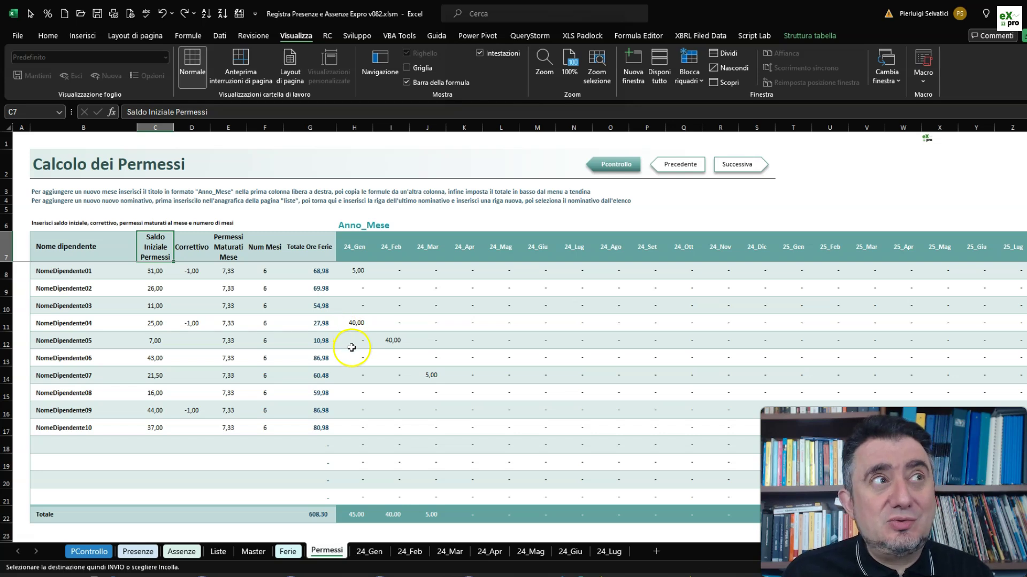
{"action": "left_click_drag", "start_coordinate": [357, 280], "coordinate": [960, 273]}
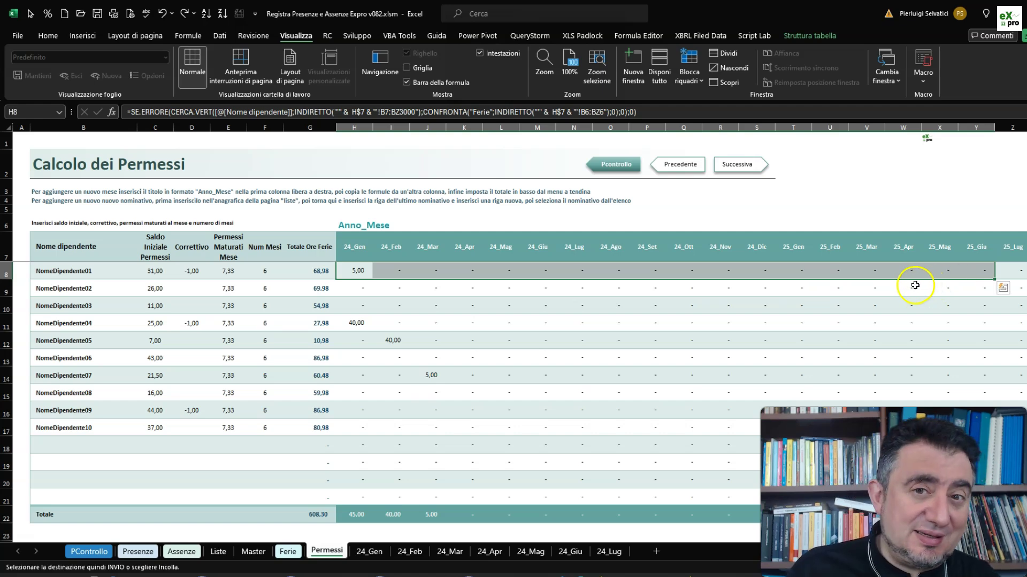